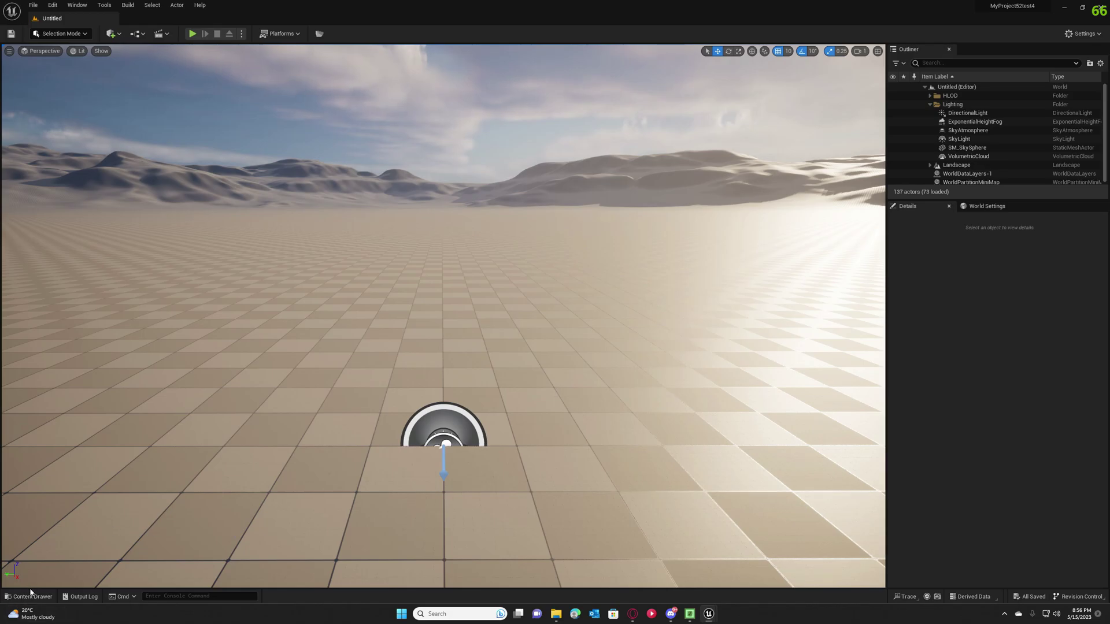
Open the CC4 base skeletal mesh in Mesh Morpher and load base.Fbx as the base file for a morph created from mesh files
click(30, 597)
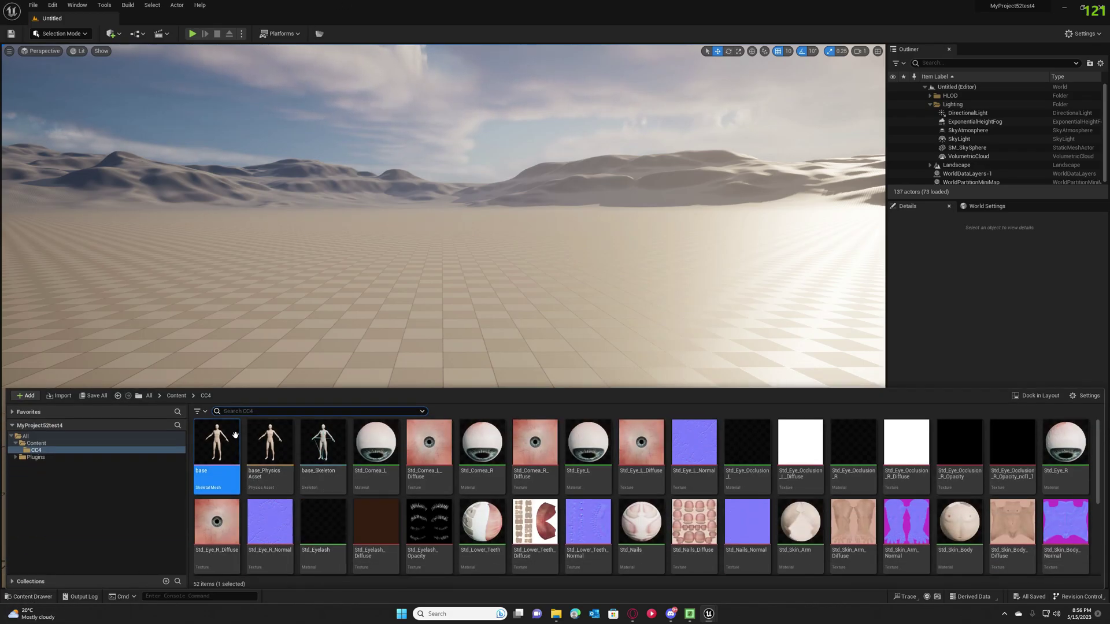
click(319, 34)
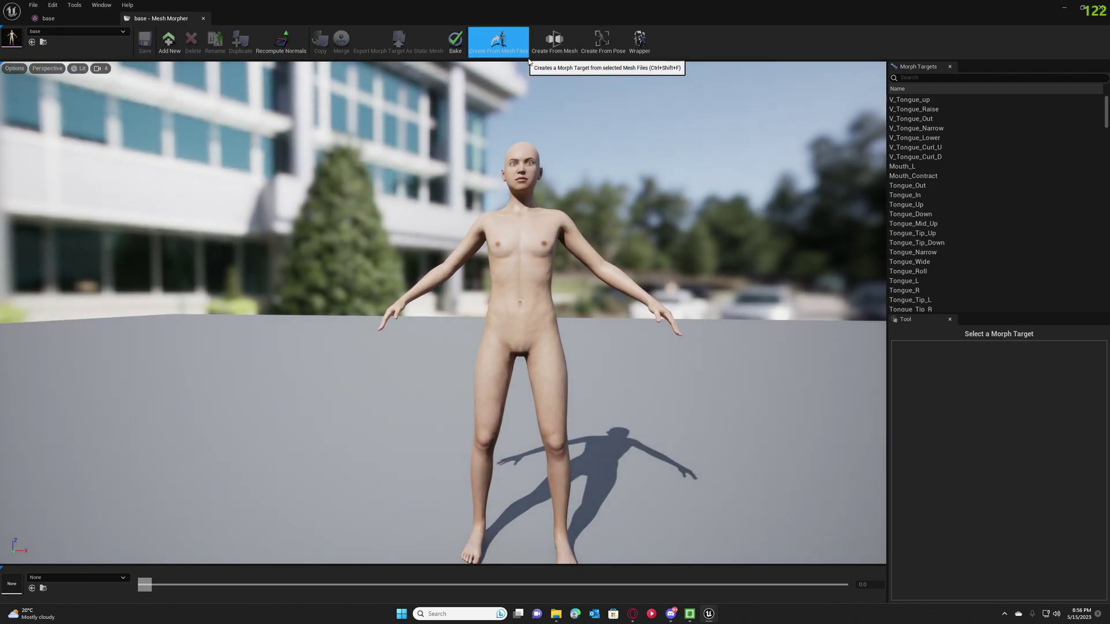
click(471, 52)
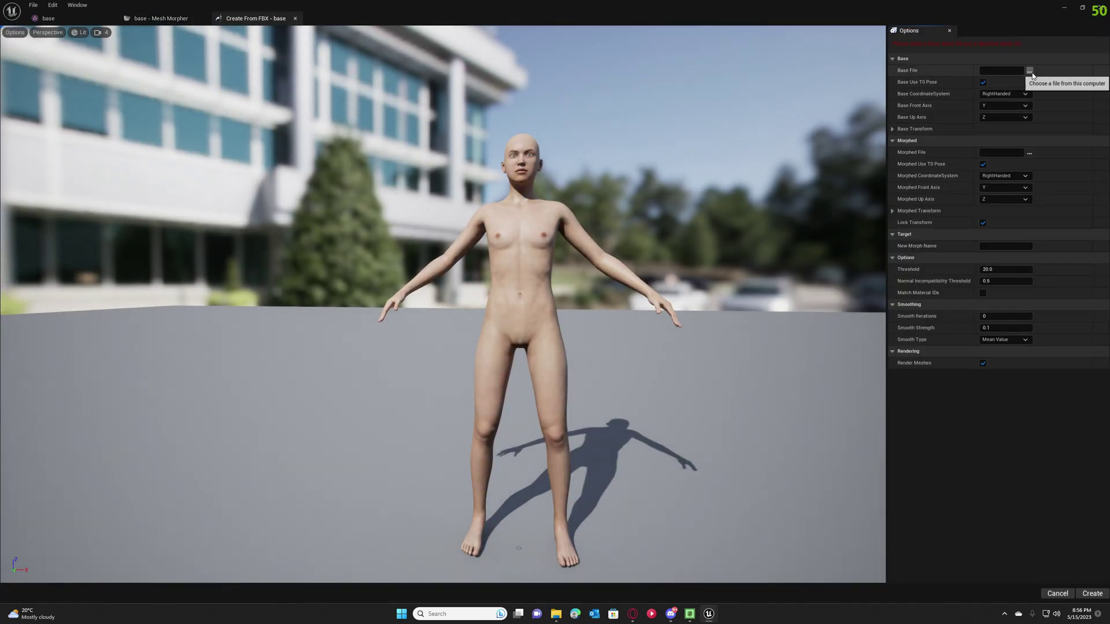
click(1029, 71)
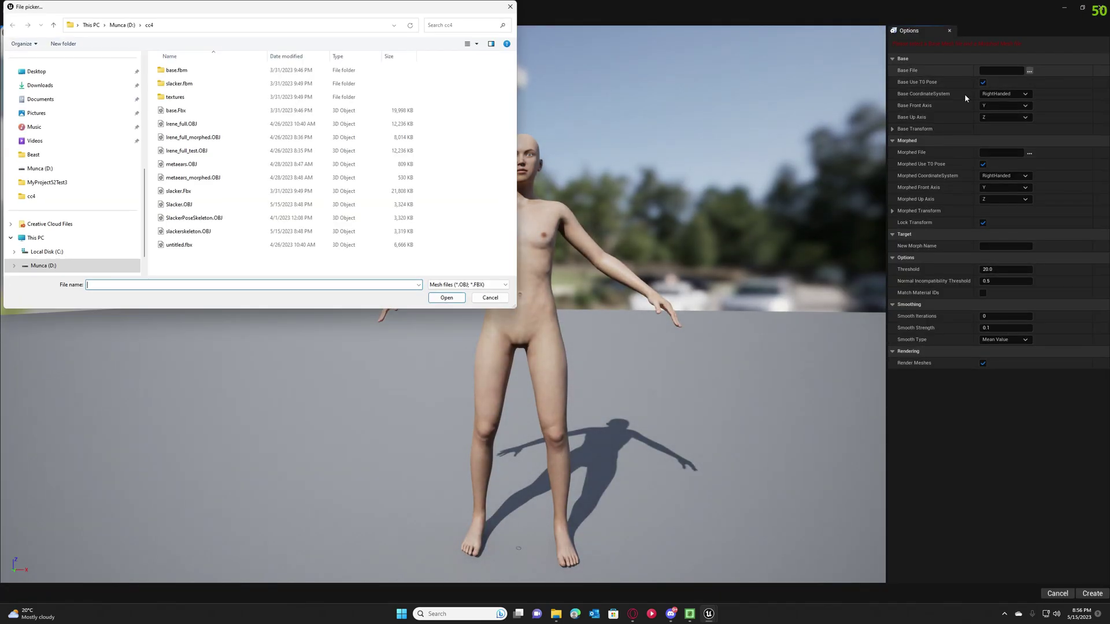
double_click(225, 113)
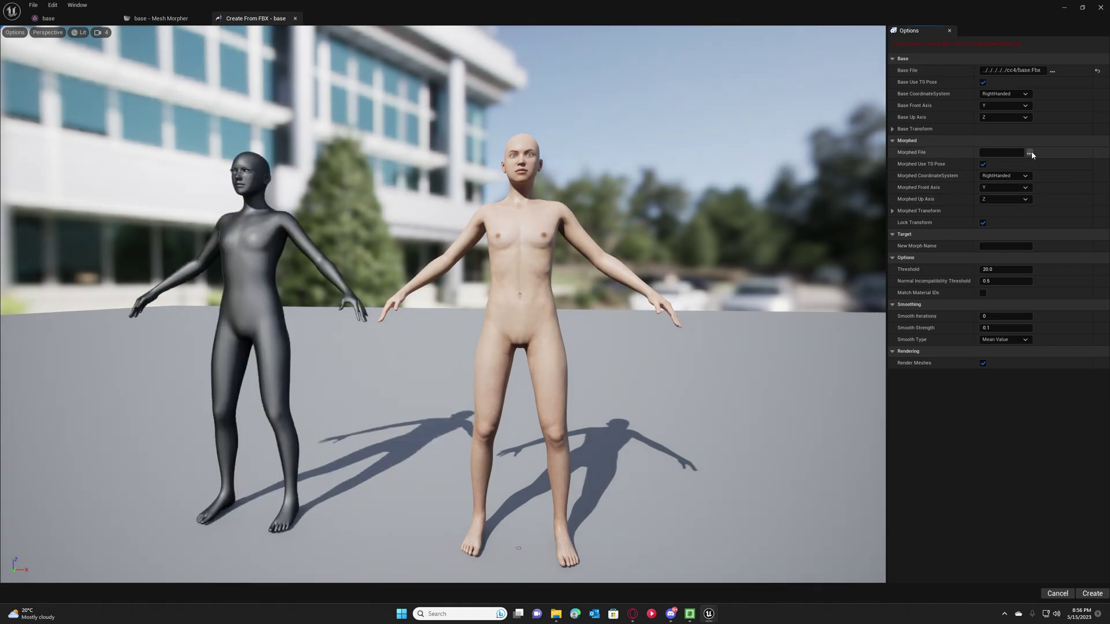
click(1030, 152)
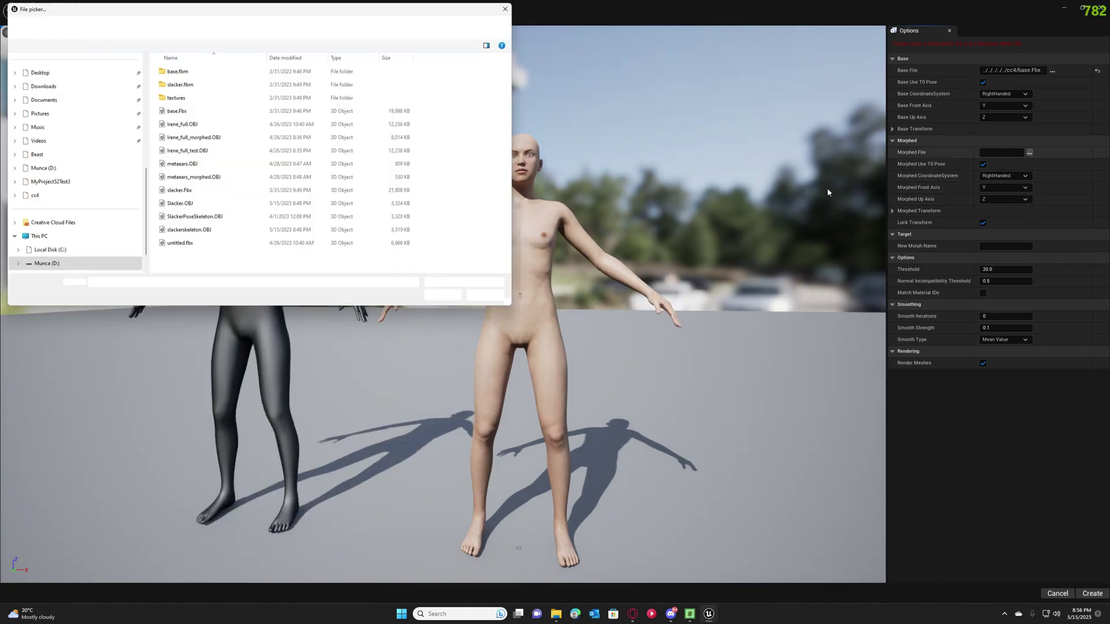
click(192, 209)
double_click(191, 211)
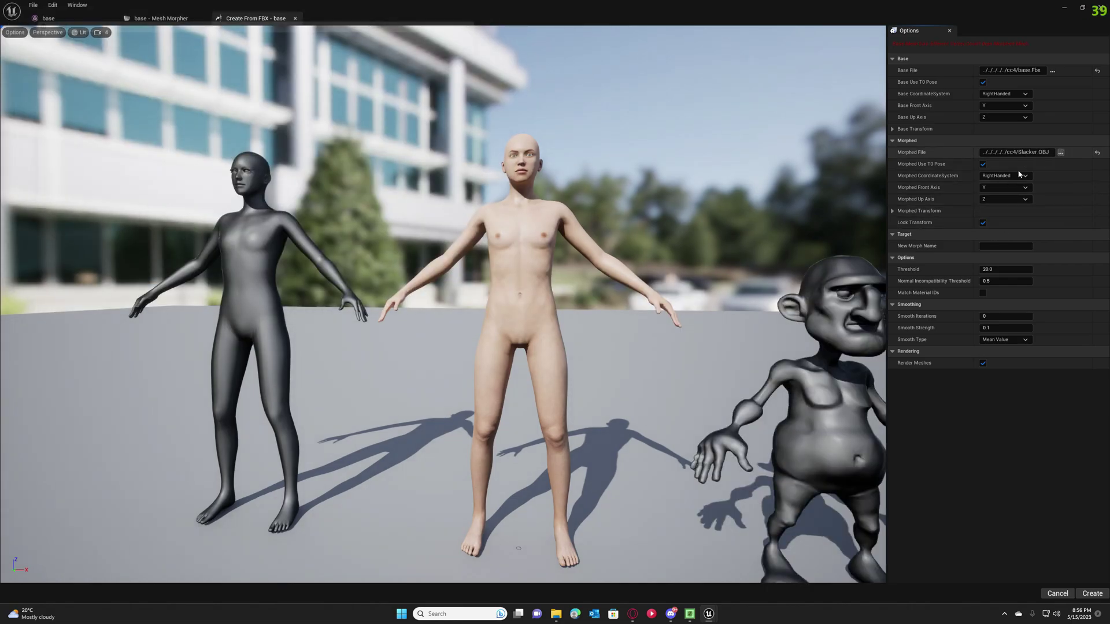
Load slacker.Fbx from the cc4 folder as the morphed file
double_click(188, 194)
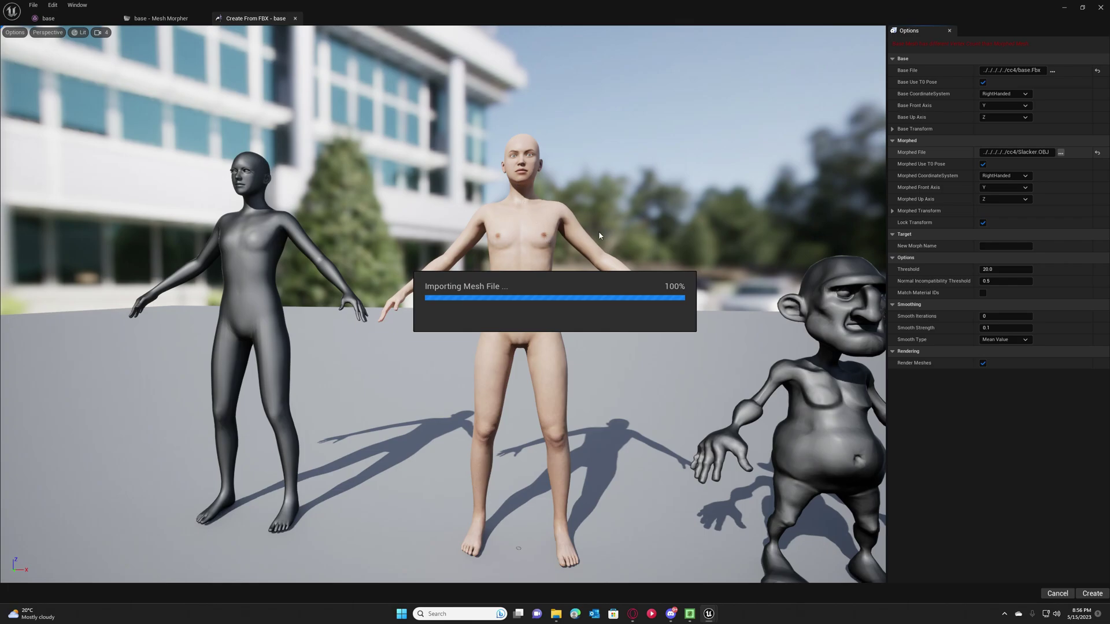
key(d)
right_drag(442, 305, 463, 308)
key(a)
key(s)
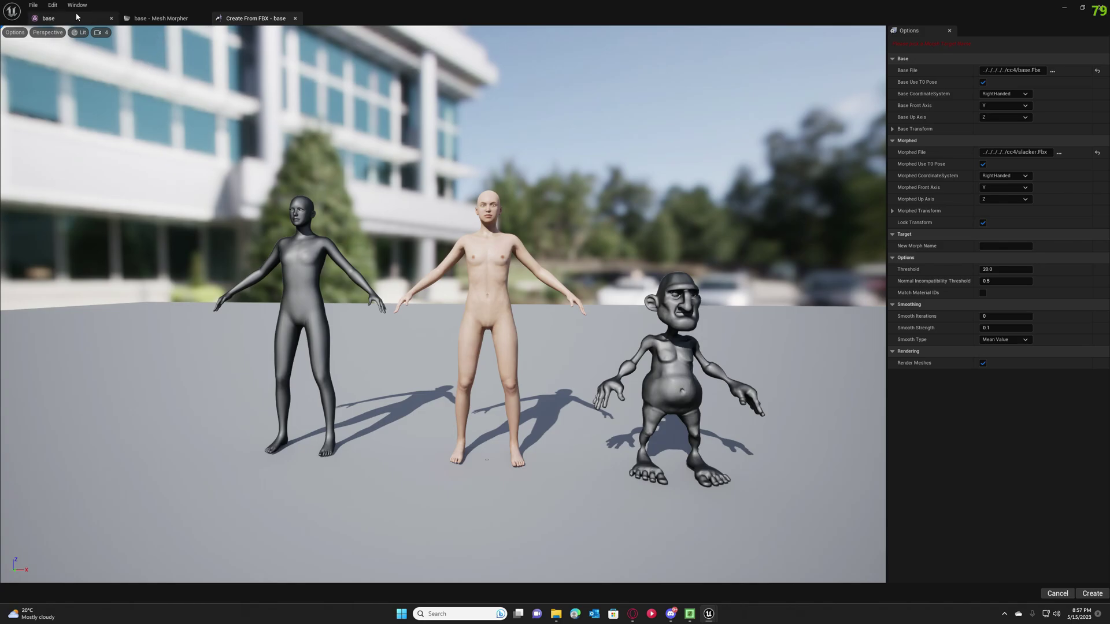
Name the new morph SlackerTest and create it on the base mesh
click(994, 246)
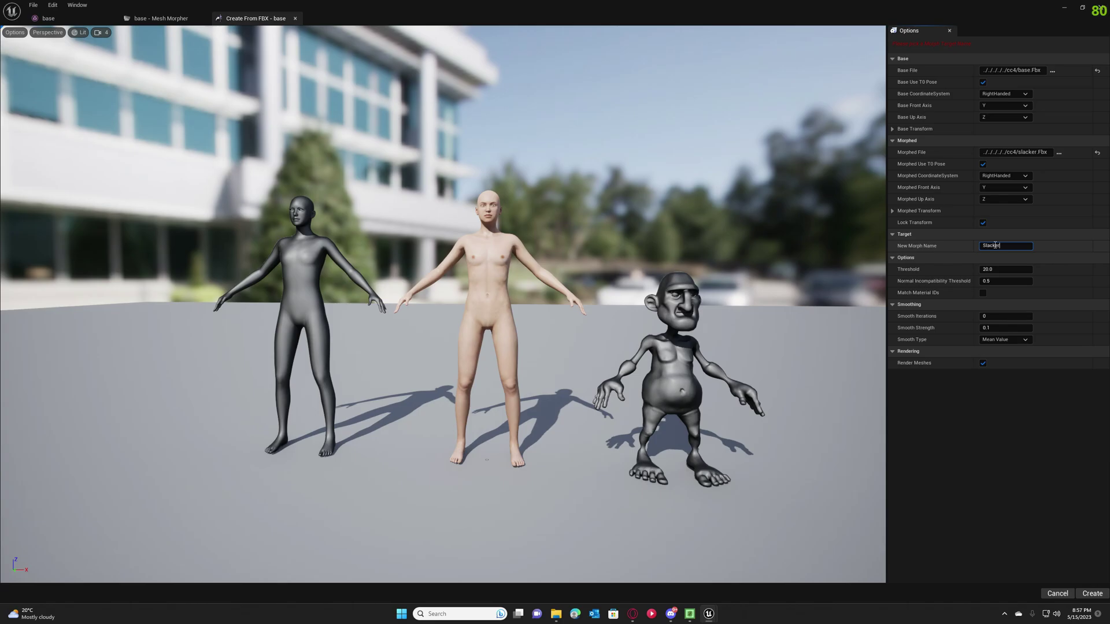
text(Test)
click(994, 437)
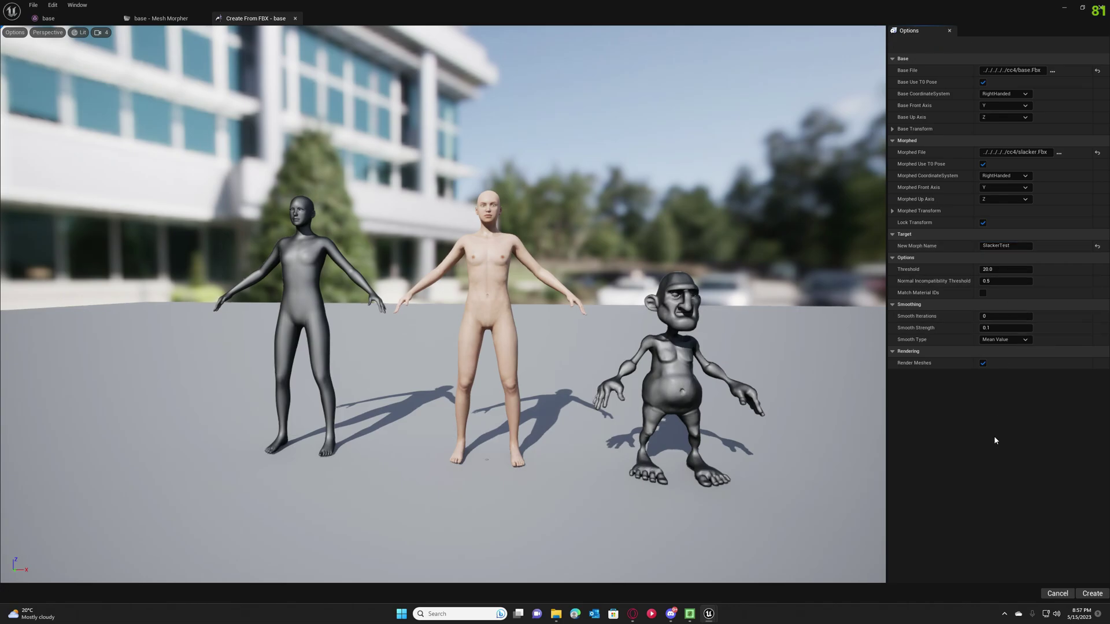
click(1092, 593)
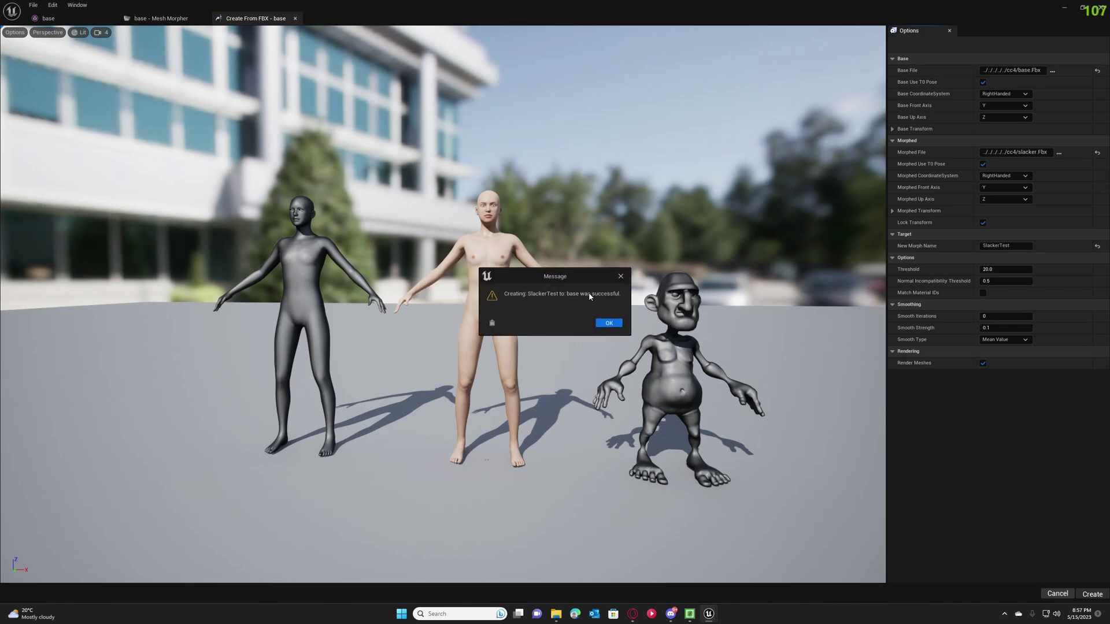
click(613, 323)
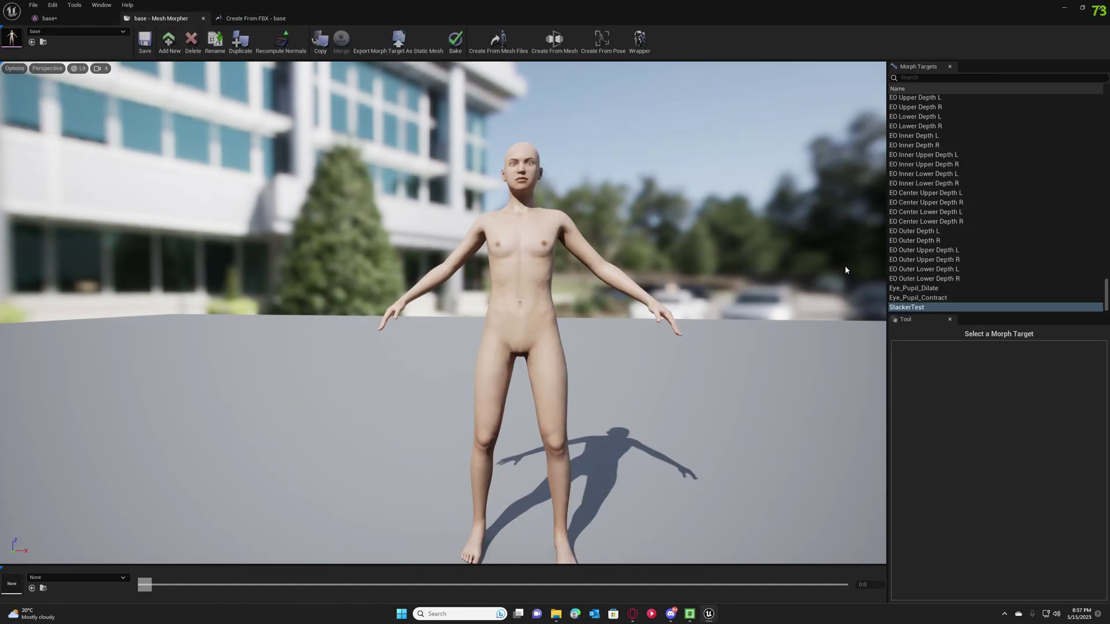
Using Create From Pose, convert the SlackerTest morph target to a bone snapshot saved as BoneSnapshot_Slacker in the BoneSnapshots folder
click(614, 55)
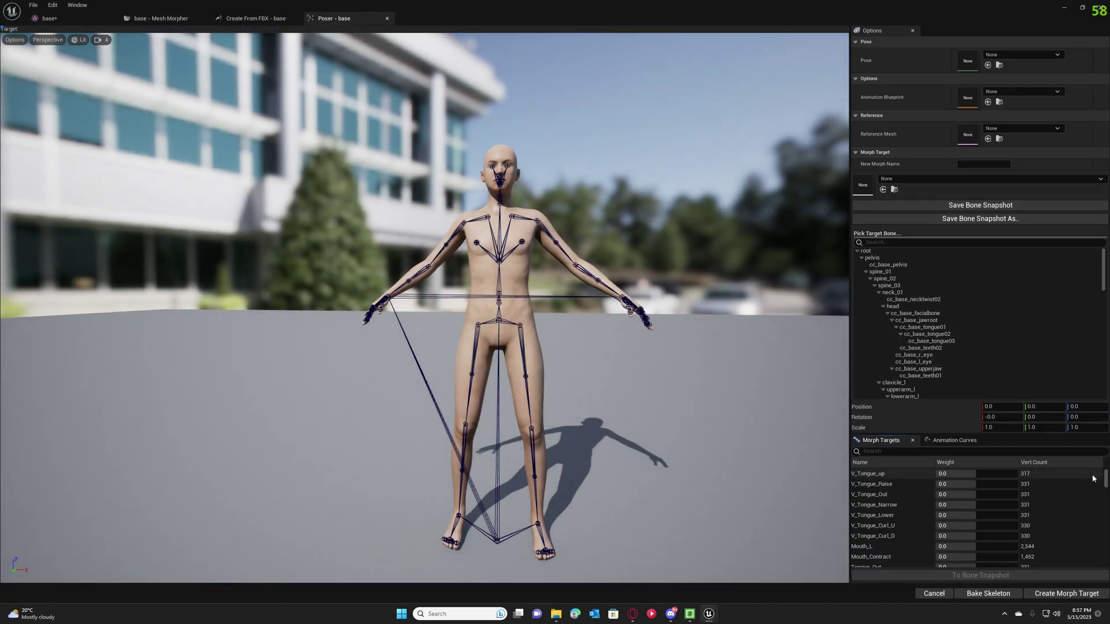
drag(1105, 483, 1105, 557)
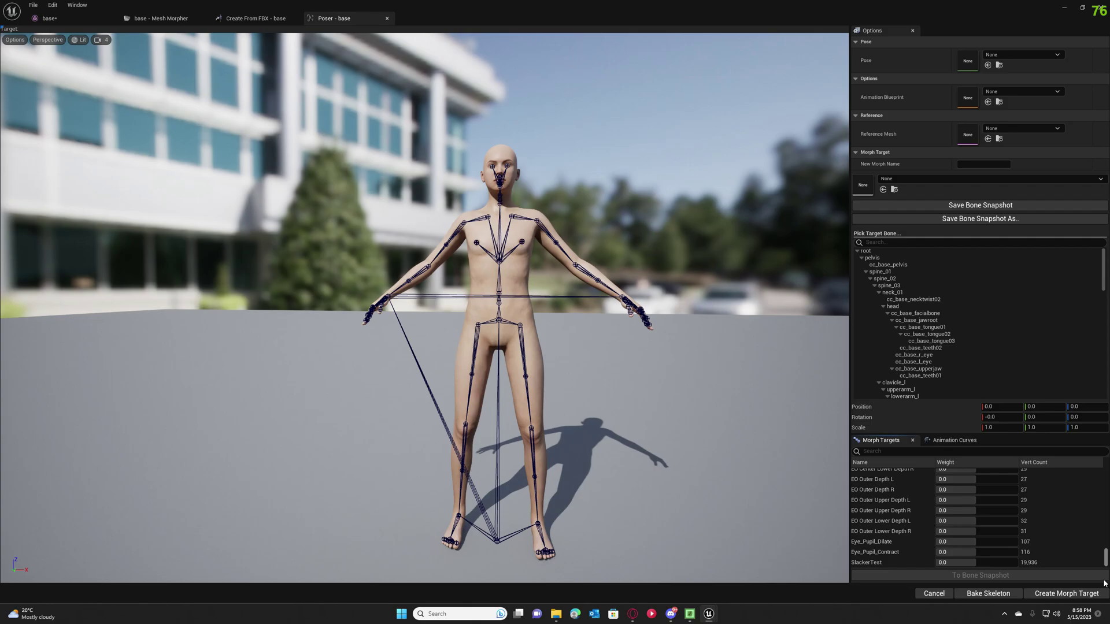
click(867, 564)
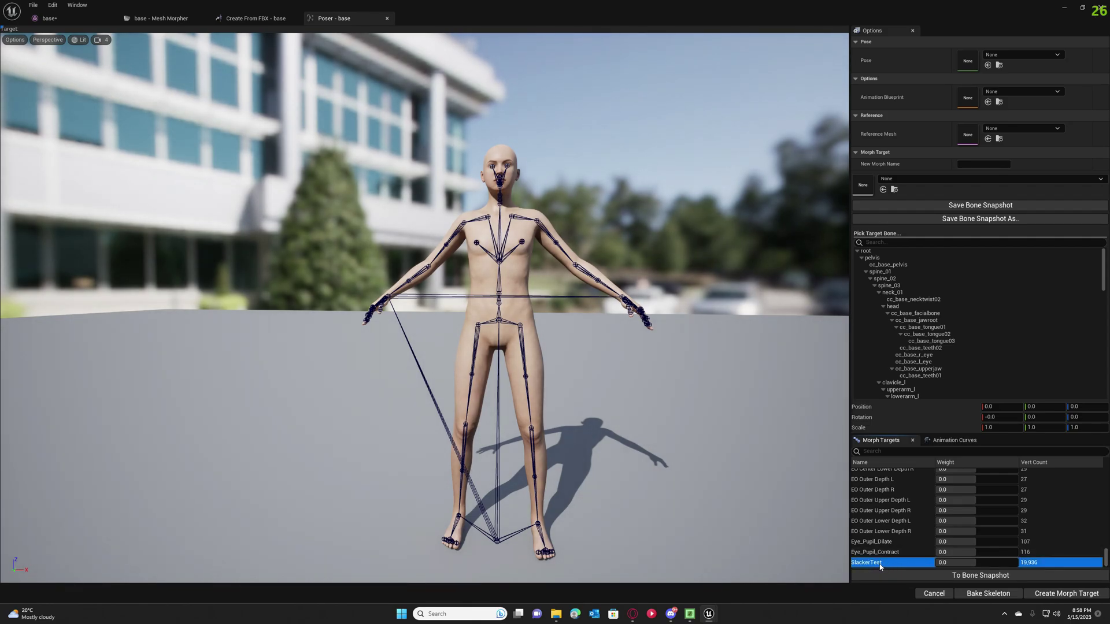
click(954, 575)
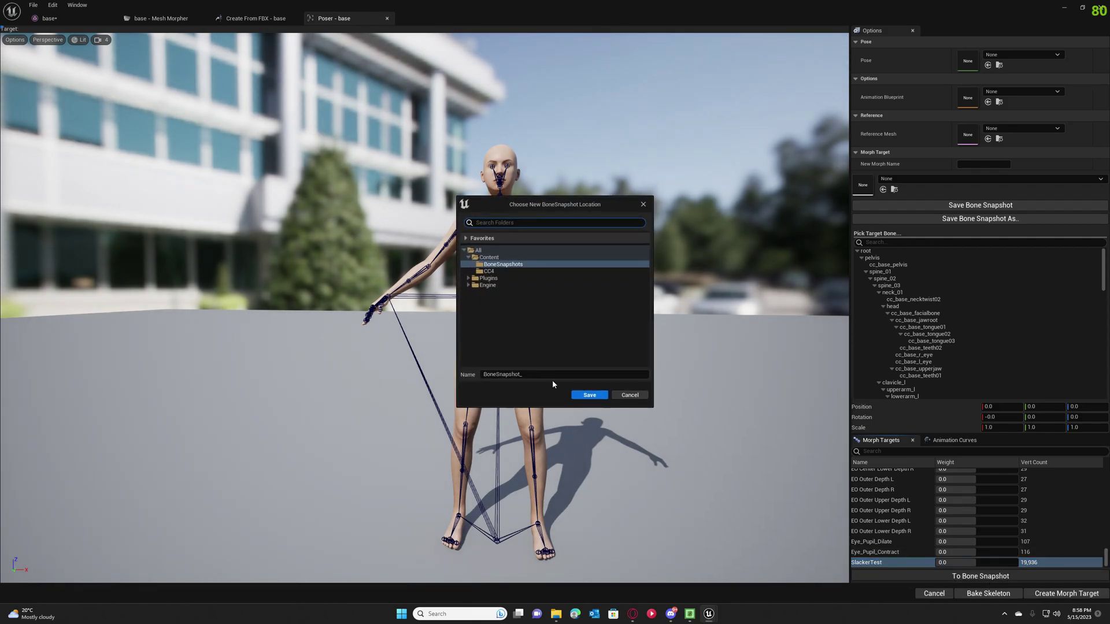
click(550, 372)
text(Slacker)
click(589, 395)
click(616, 322)
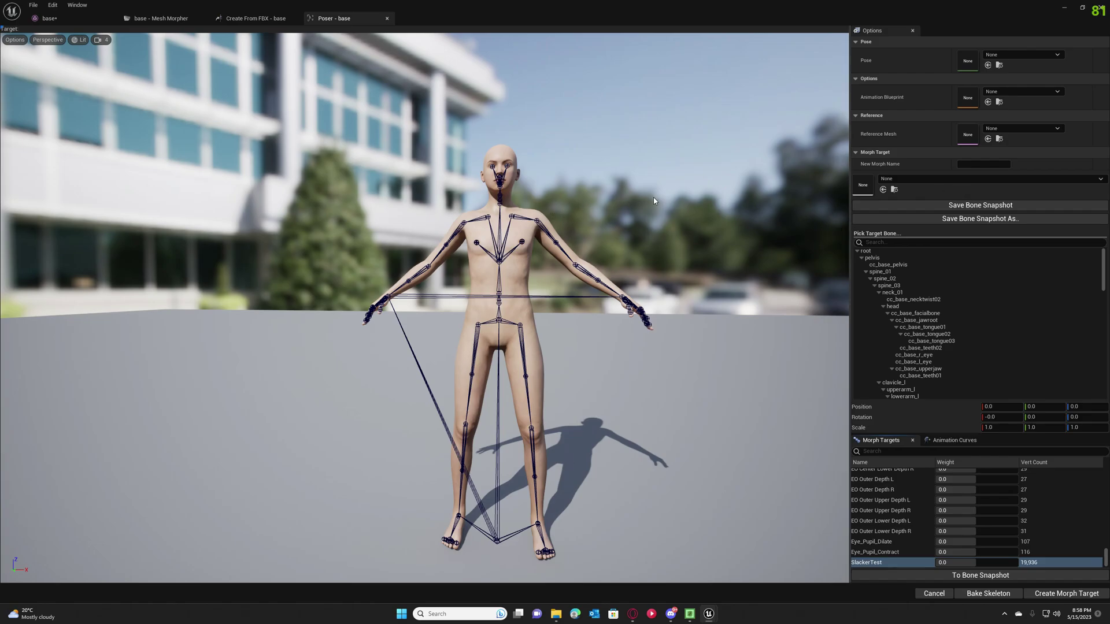
Apply BoneSnapshot_Slacker to the base character in the Poser and inspect the reposed skeleton from several angles
click(939, 179)
click(968, 277)
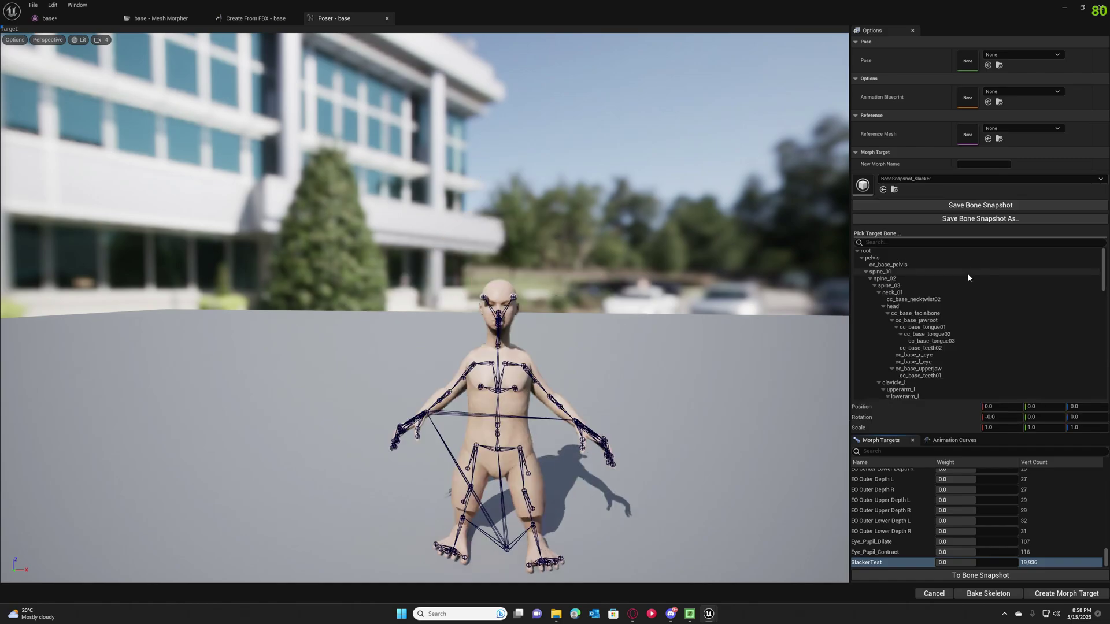
alt+drag(561, 398, 474, 409)
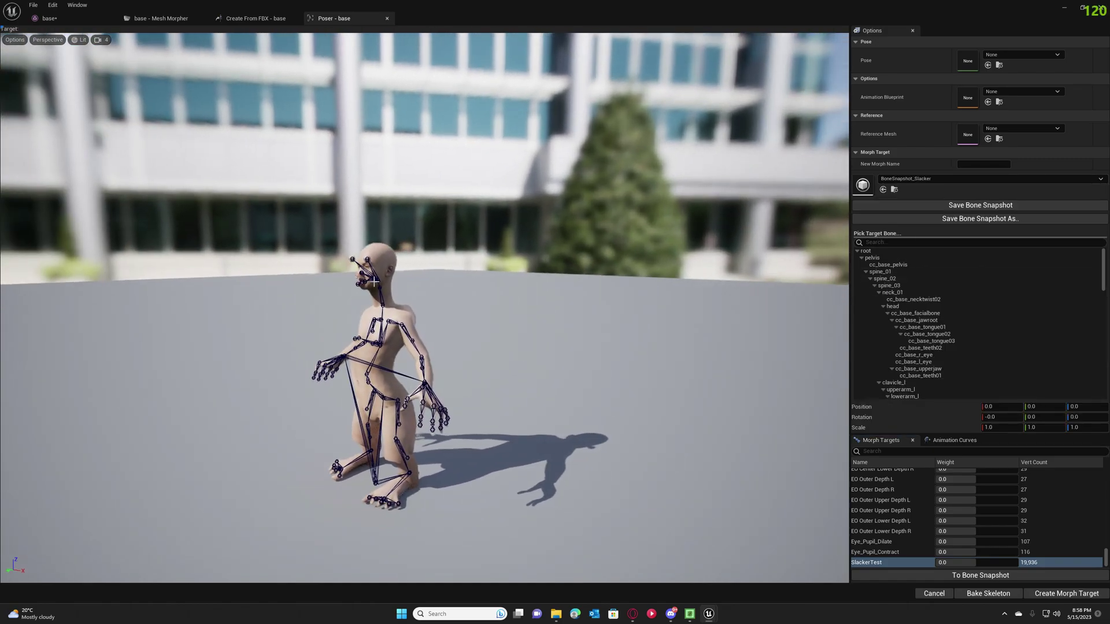
right_drag(406, 310, 497, 347)
key(a)
key(w)
key(s)
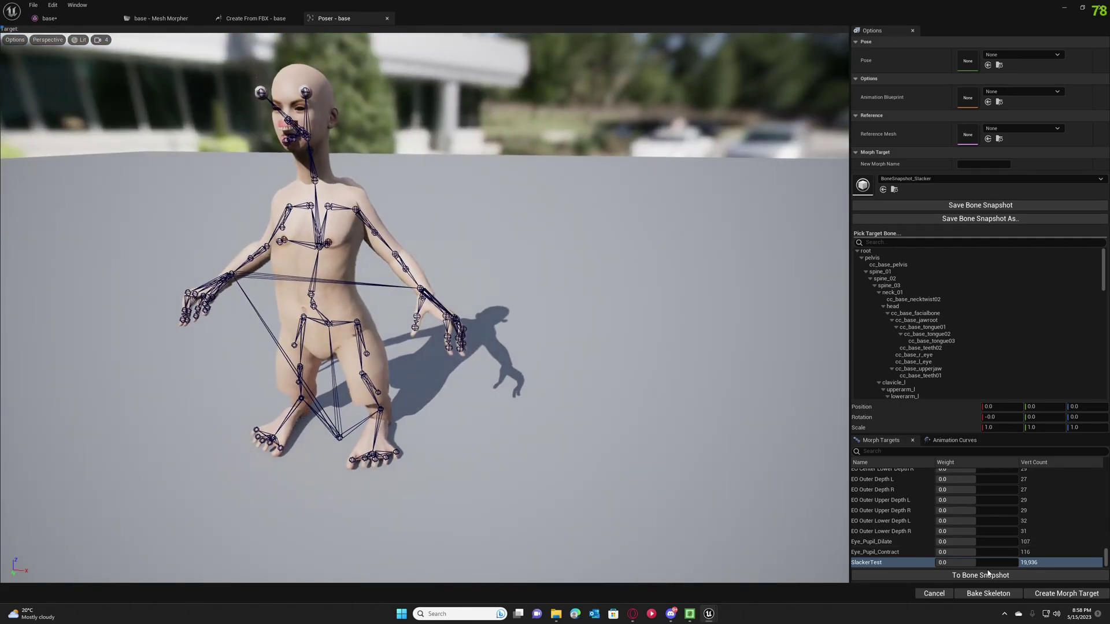
key(a)
right_drag(800, 433, 820, 436)
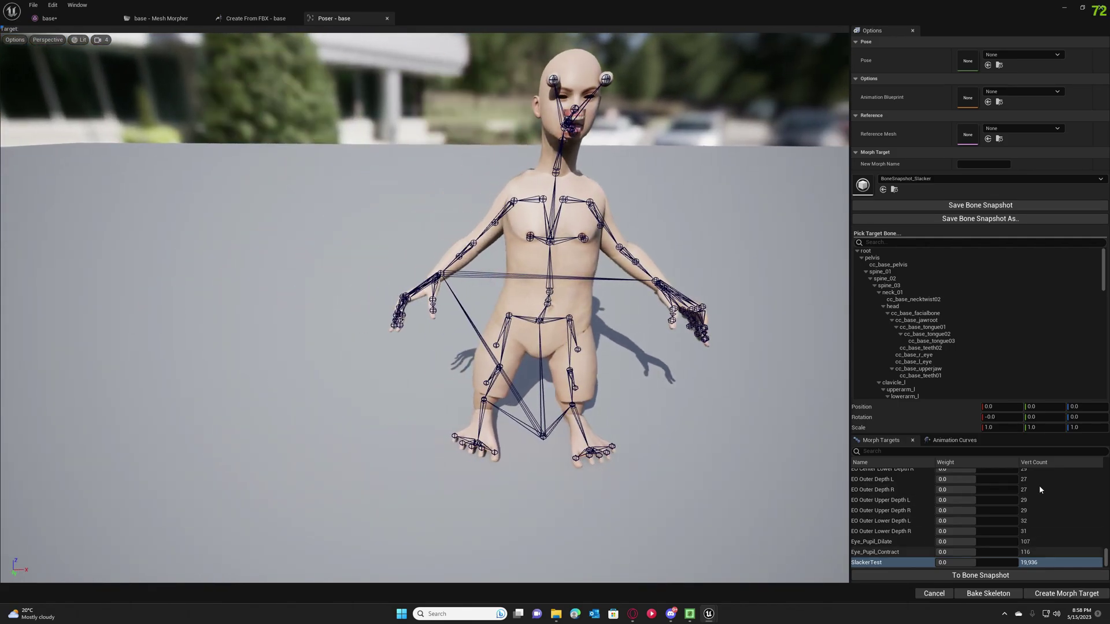
Create a morph target named SlackerSkeleton from the current pose
click(967, 164)
text(SlackerSkeleton)
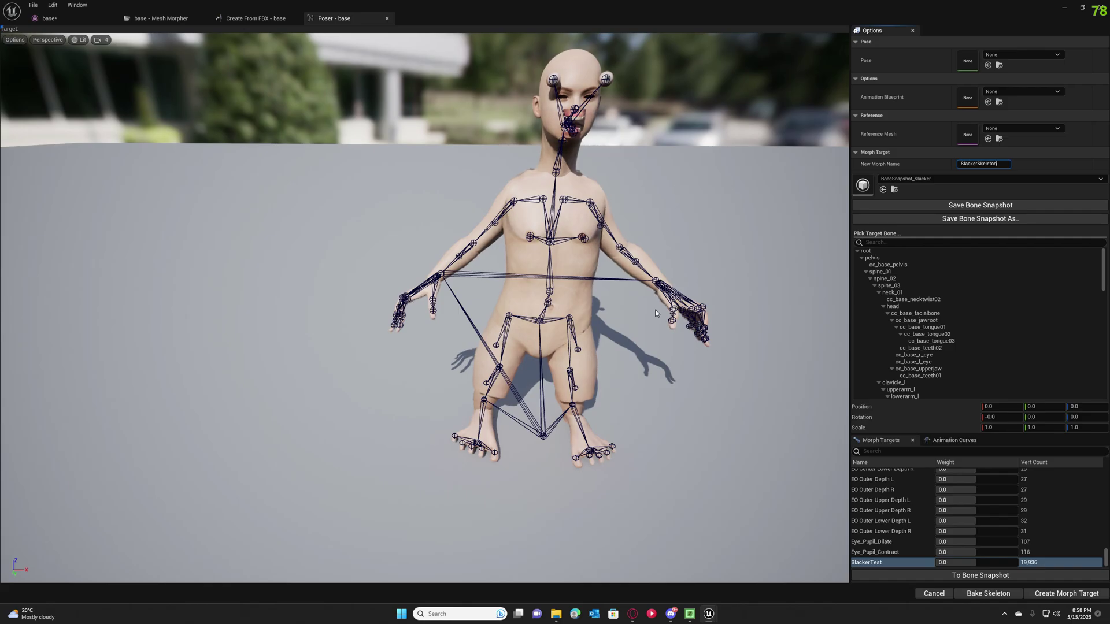
click(1077, 591)
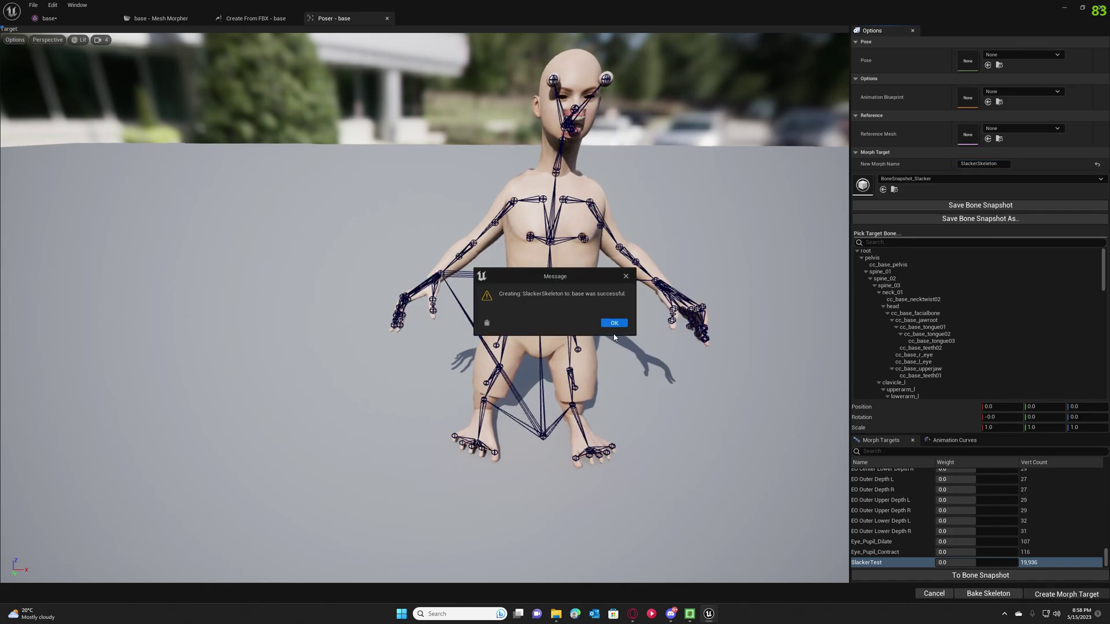
click(614, 324)
Export the SlackerSkeleton morph target as OBJ from Mesh Morpher, overwriting slackerskeleton.OBJ in the cc4 folder
click(161, 18)
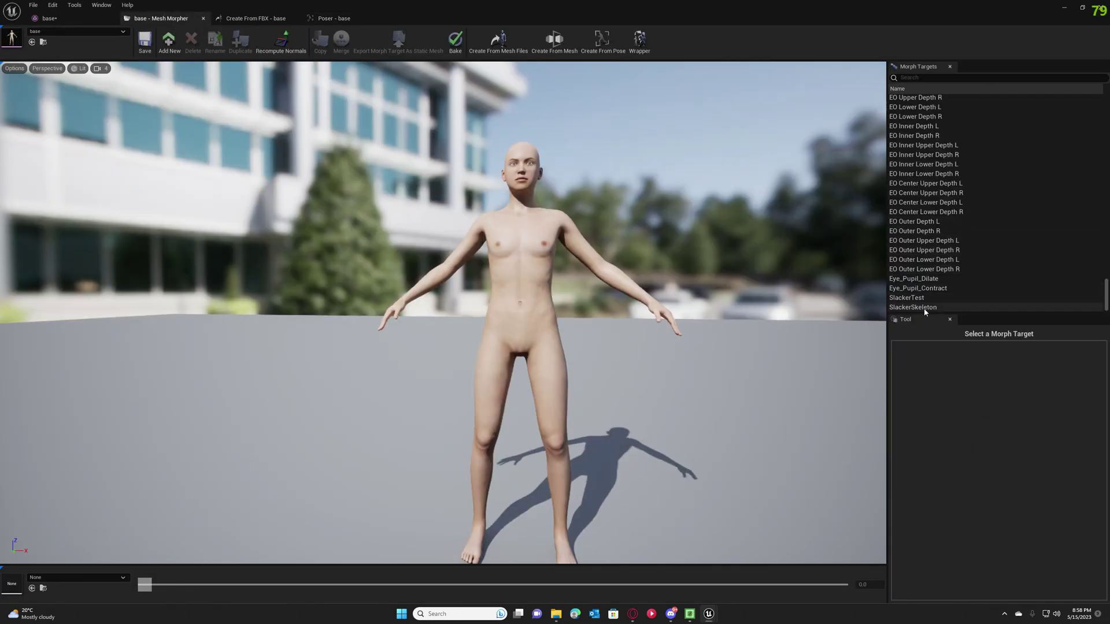
click(925, 308)
right_click(924, 311)
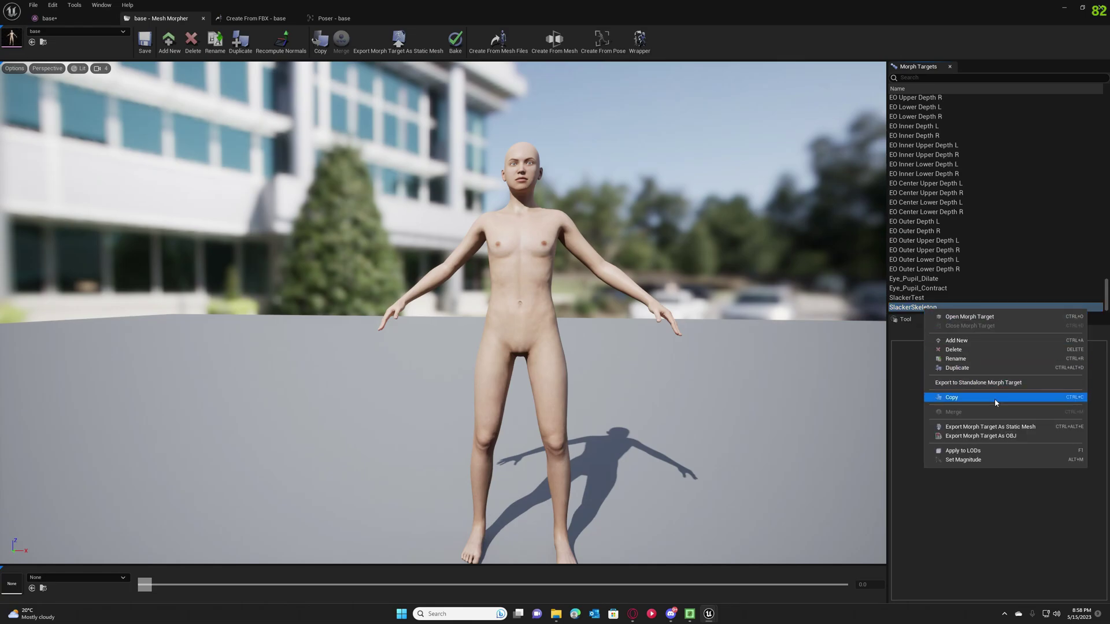
click(980, 436)
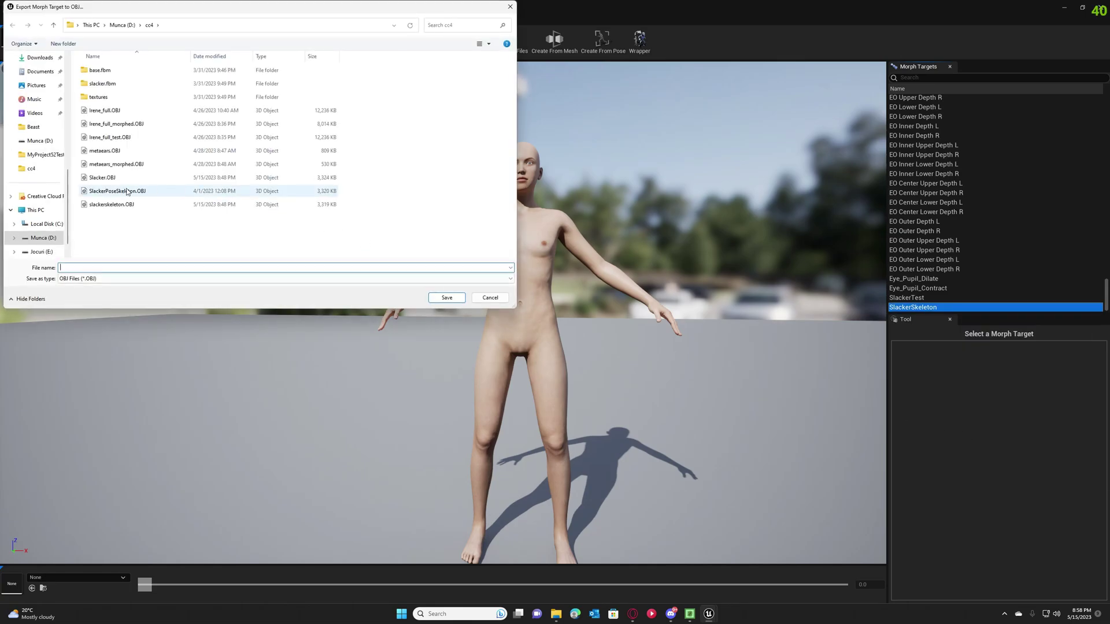
click(112, 206)
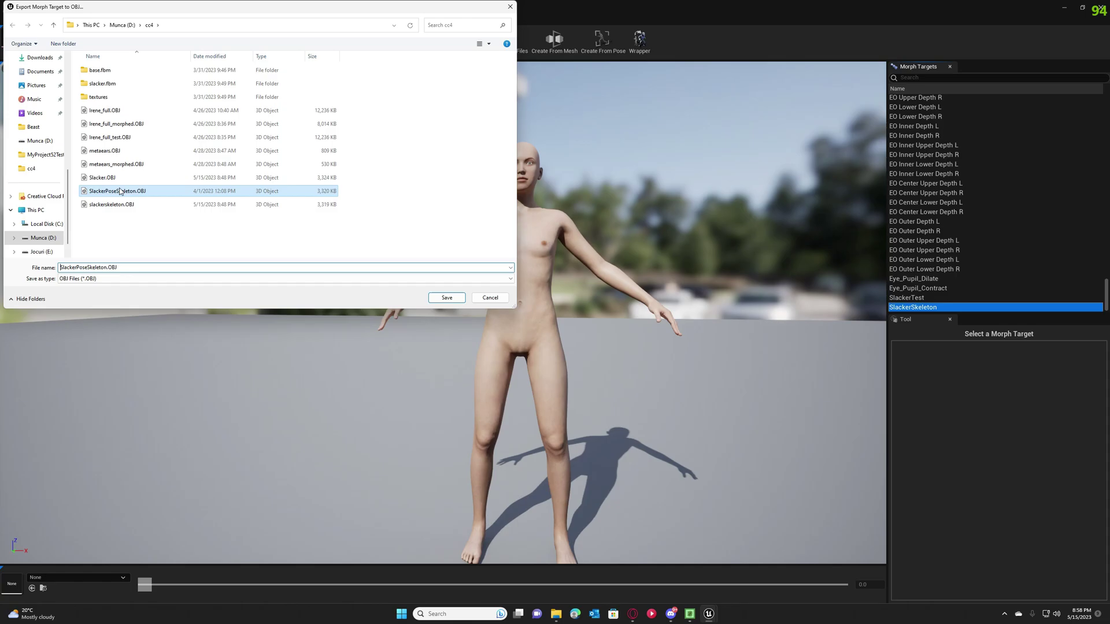
click(445, 299)
click(576, 306)
Open the SlackerTest morph target and export it as OBJ, overwriting Slacker.OBJ in the cc4 folder
click(943, 298)
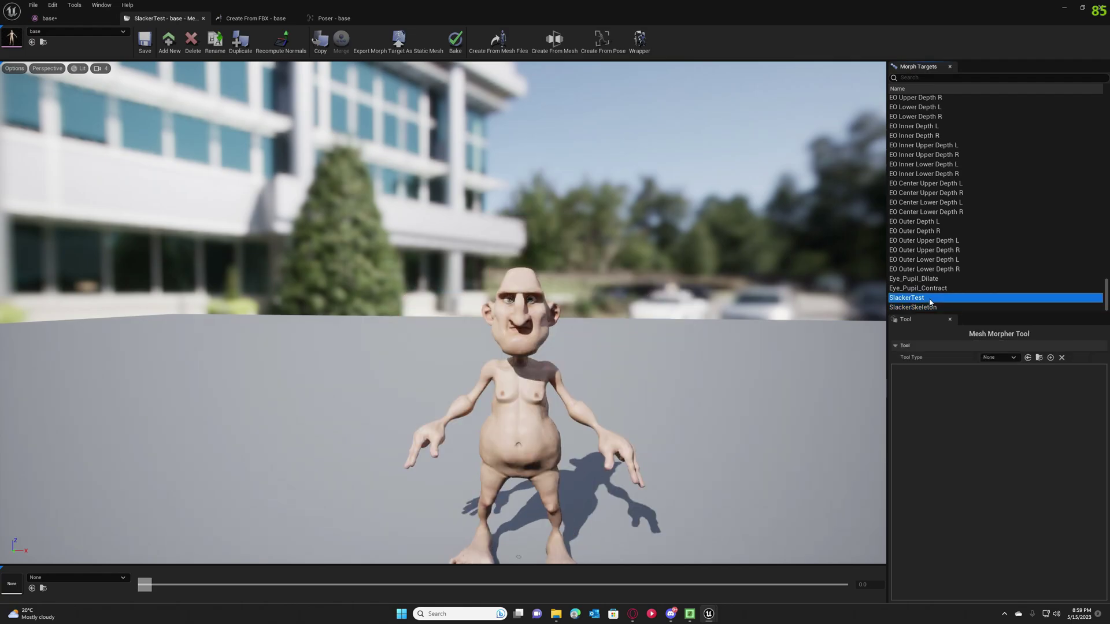
right_click(930, 300)
click(989, 426)
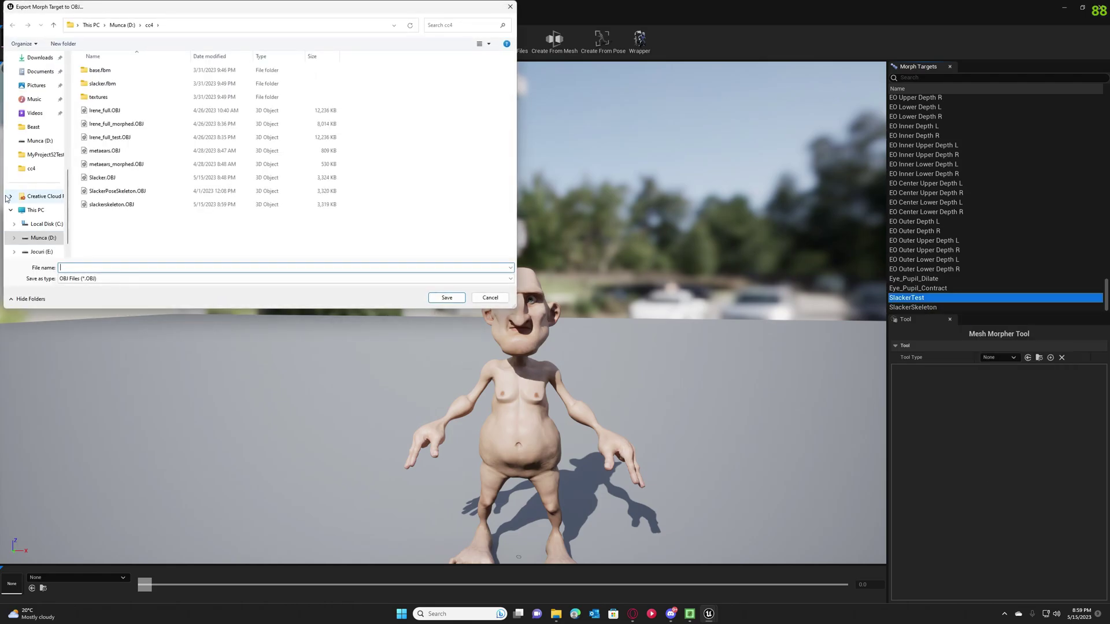
click(133, 178)
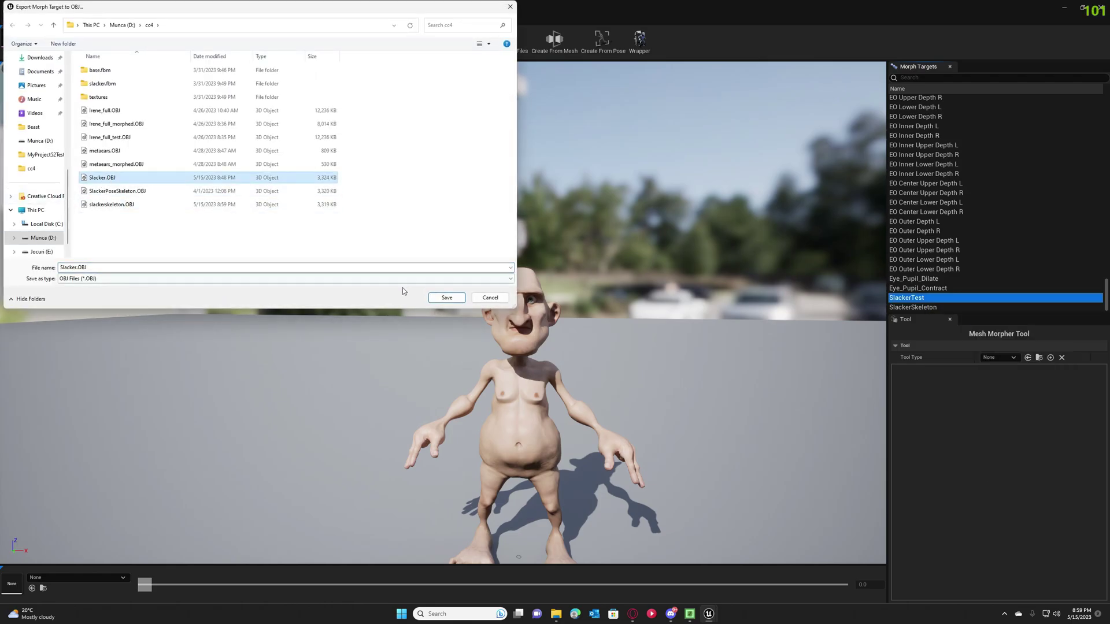
click(446, 298)
click(580, 306)
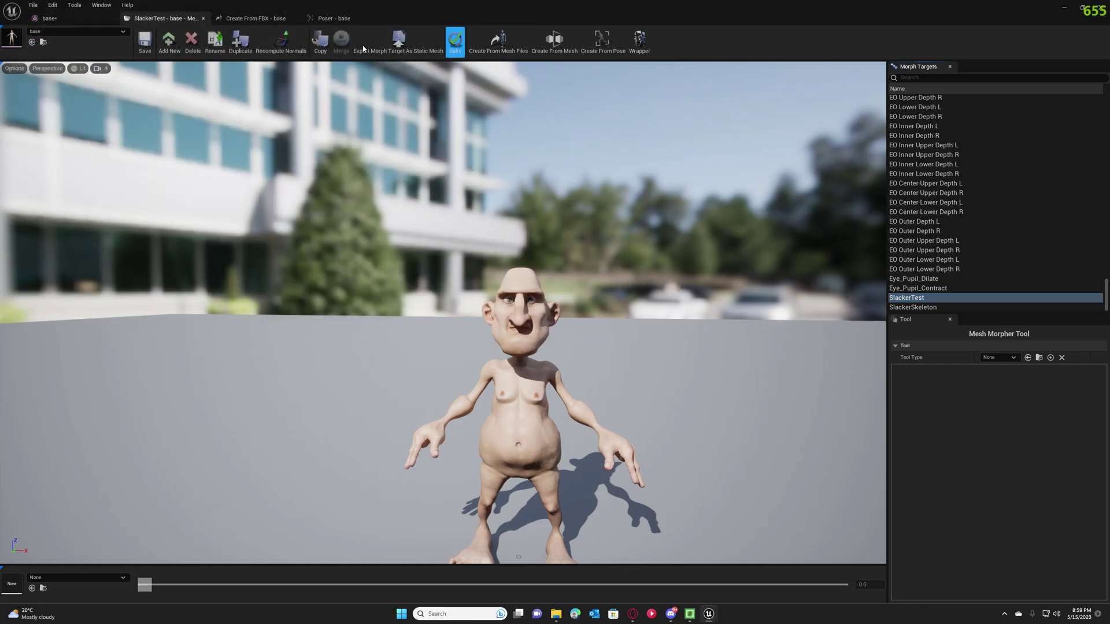
Assign BoneSnapshot_Slacker as the bone snapshot for the base mesh in Mesh Morpher
click(81, 577)
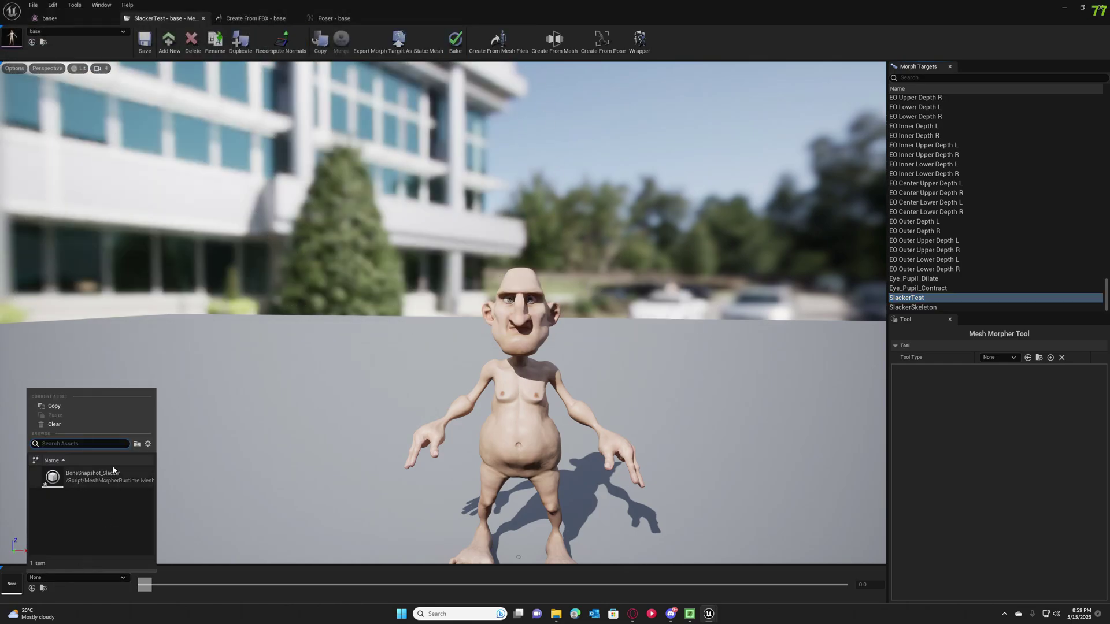
click(59, 587)
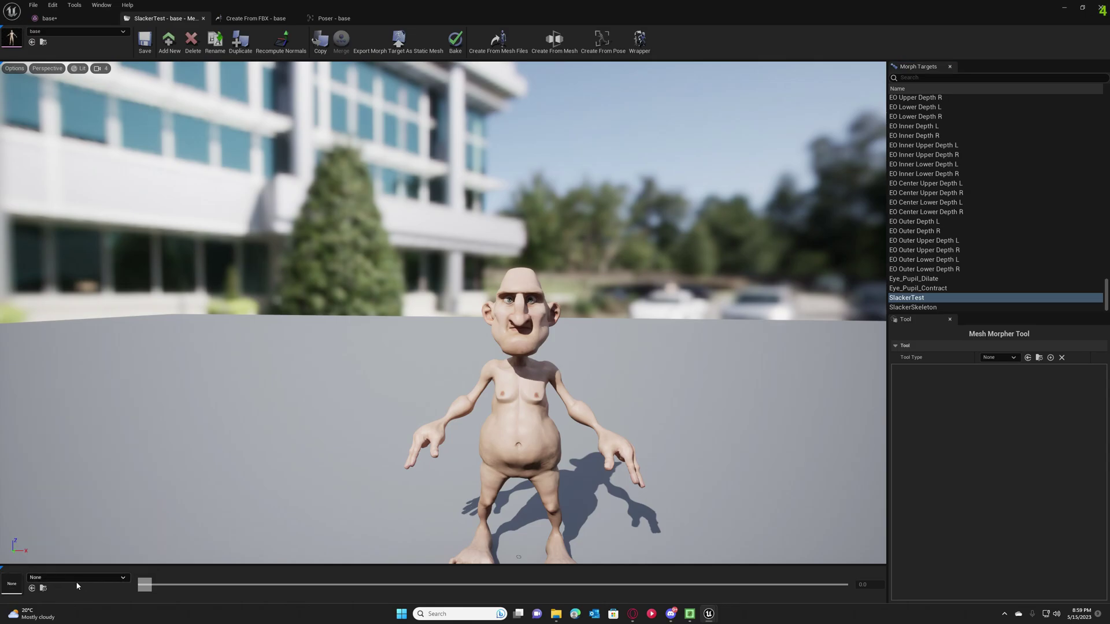
click(78, 577)
click(93, 477)
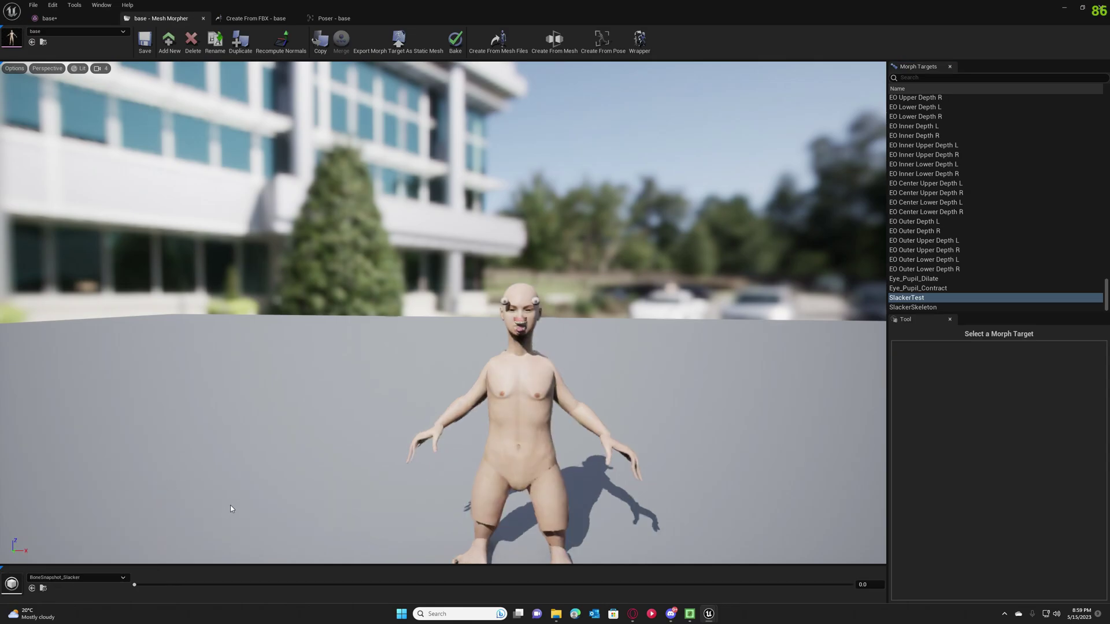
Start a morph target from mesh files, with slackerskeleton.OBJ as the base file and Slacker.OBJ as the morphed file
key(d)
right_drag(534, 382, 454, 414)
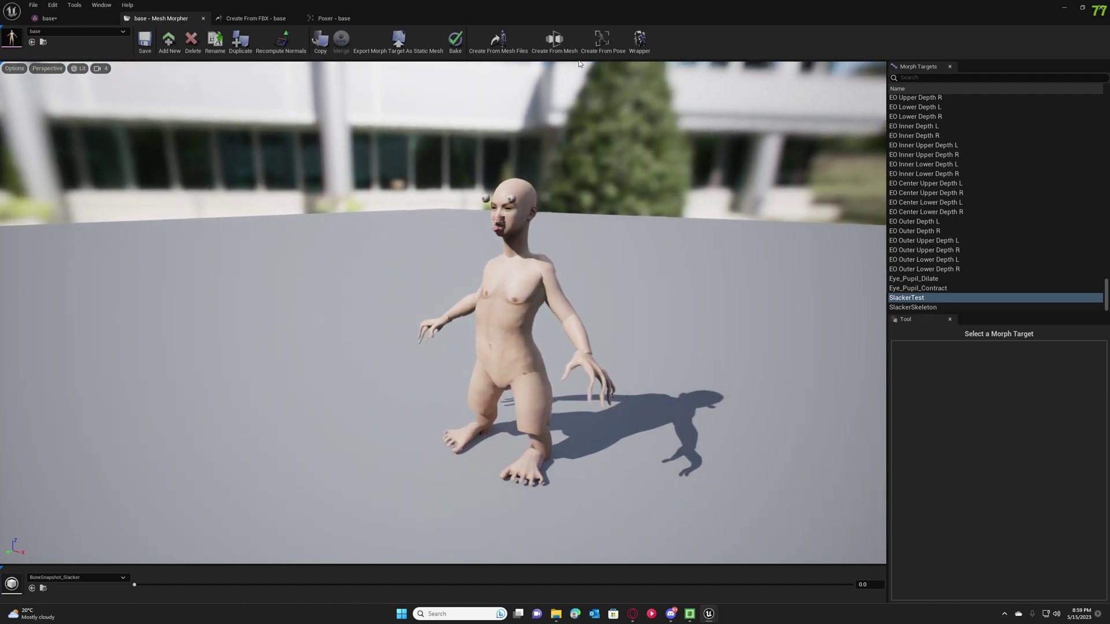
click(498, 41)
click(498, 39)
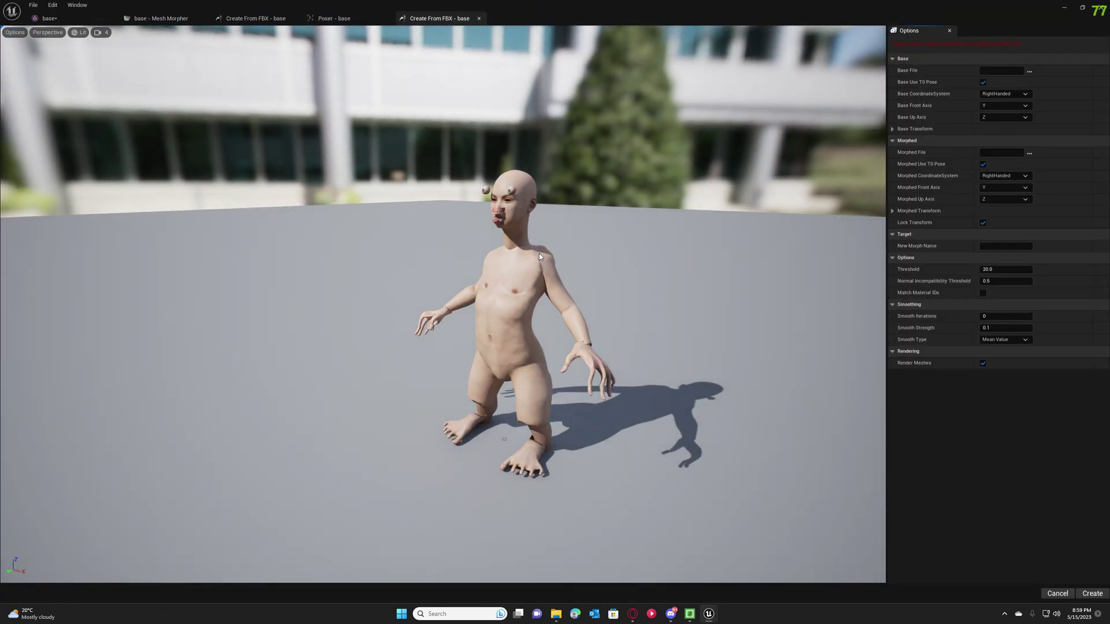
click(1028, 71)
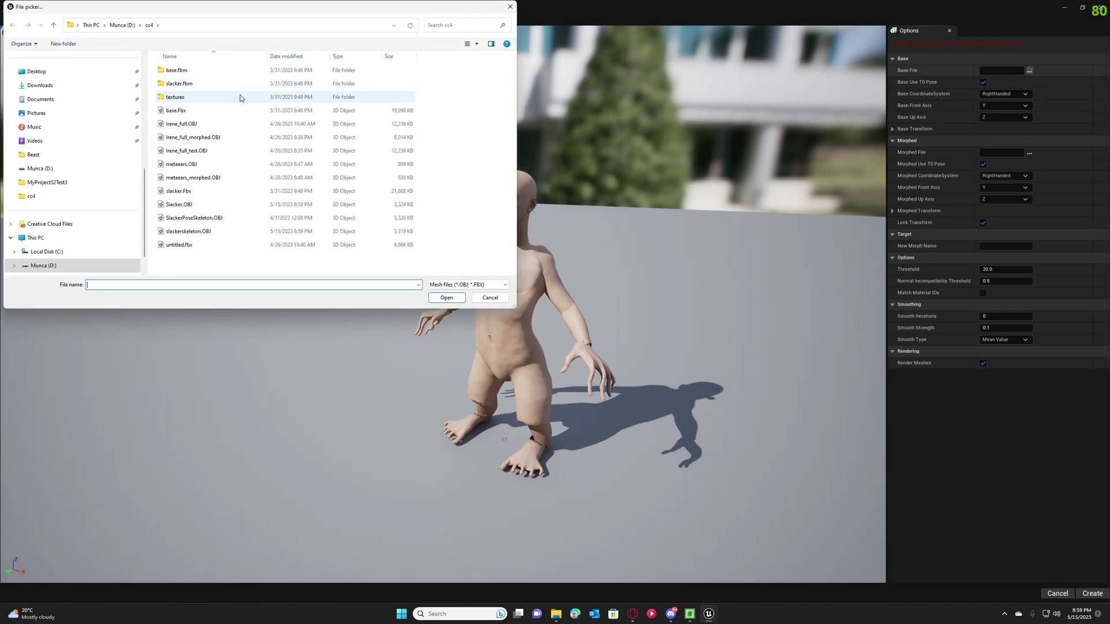
double_click(193, 232)
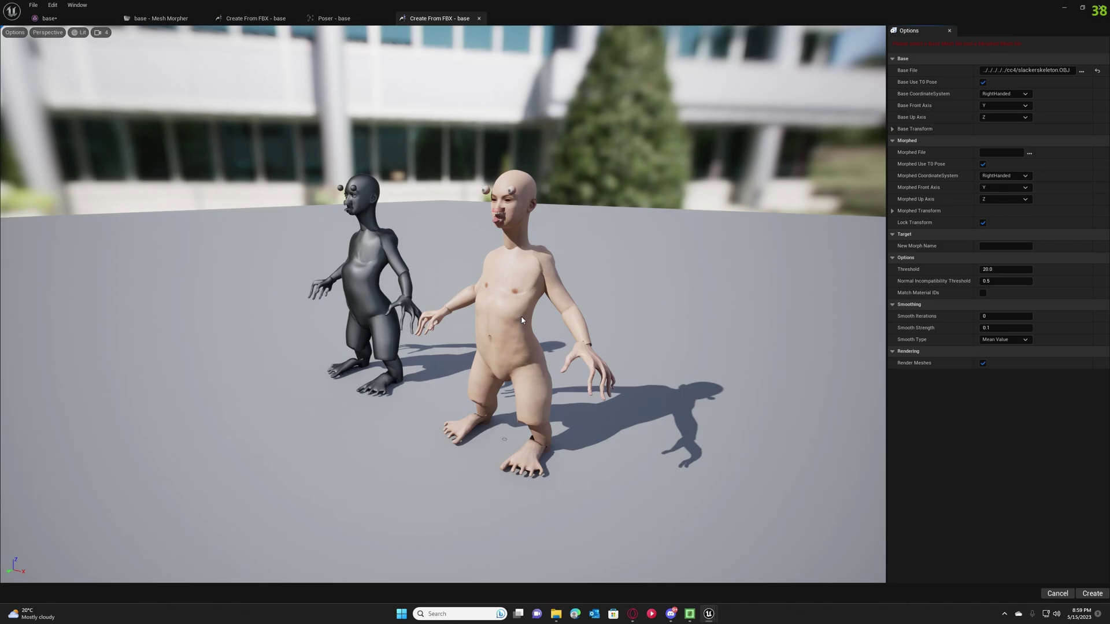
click(1029, 153)
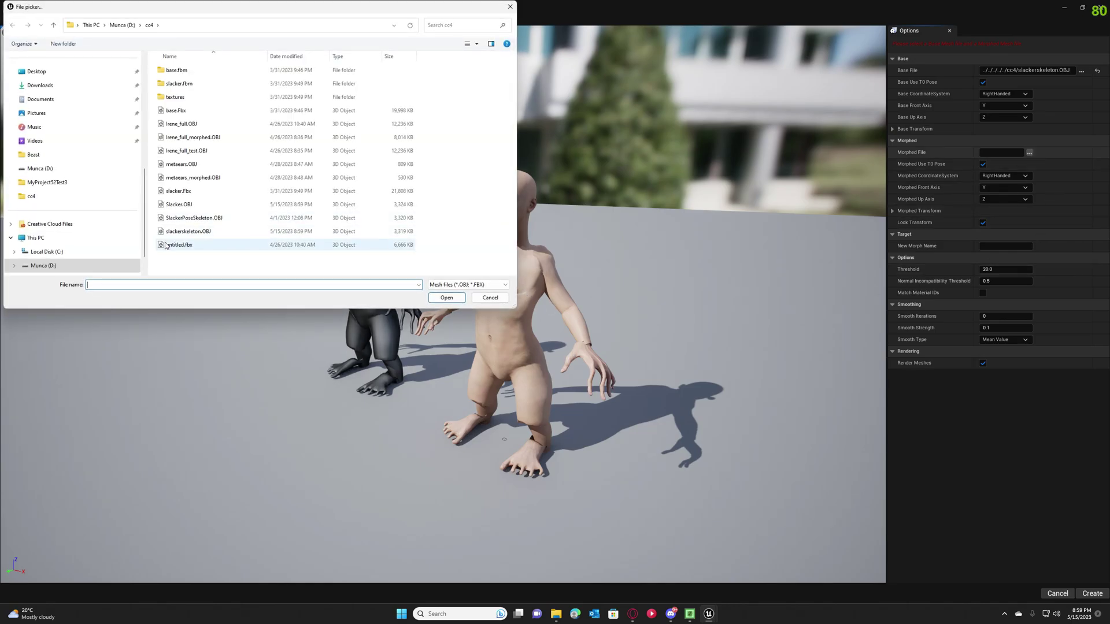
double_click(187, 209)
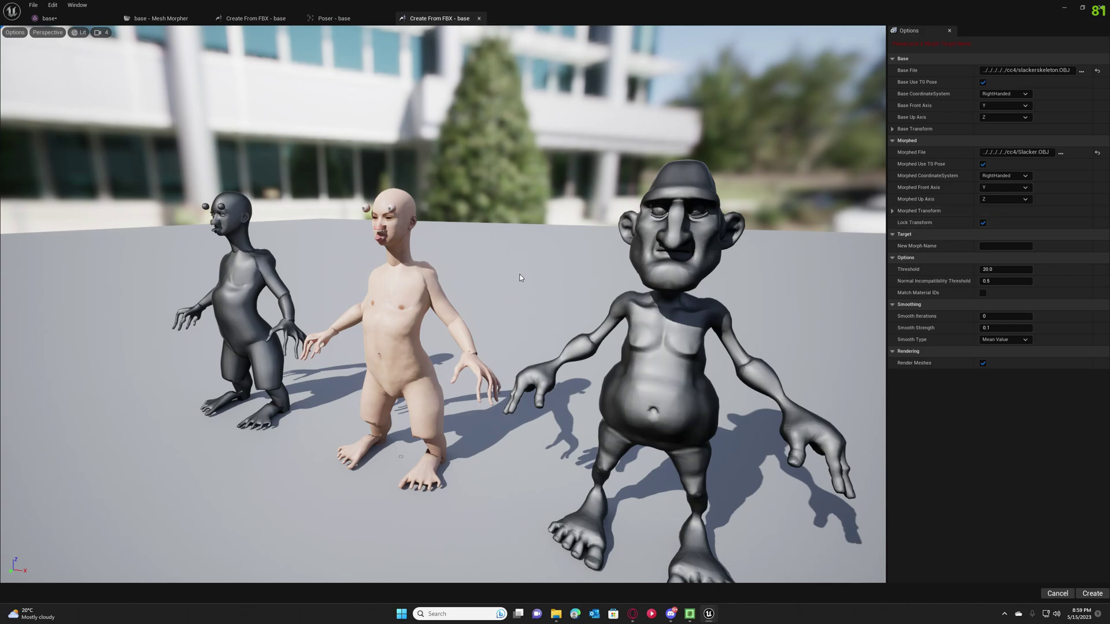
Name the new morph target Slacker and create it from the loaded mesh files
key(a)
right_drag(518, 277, 618, 279)
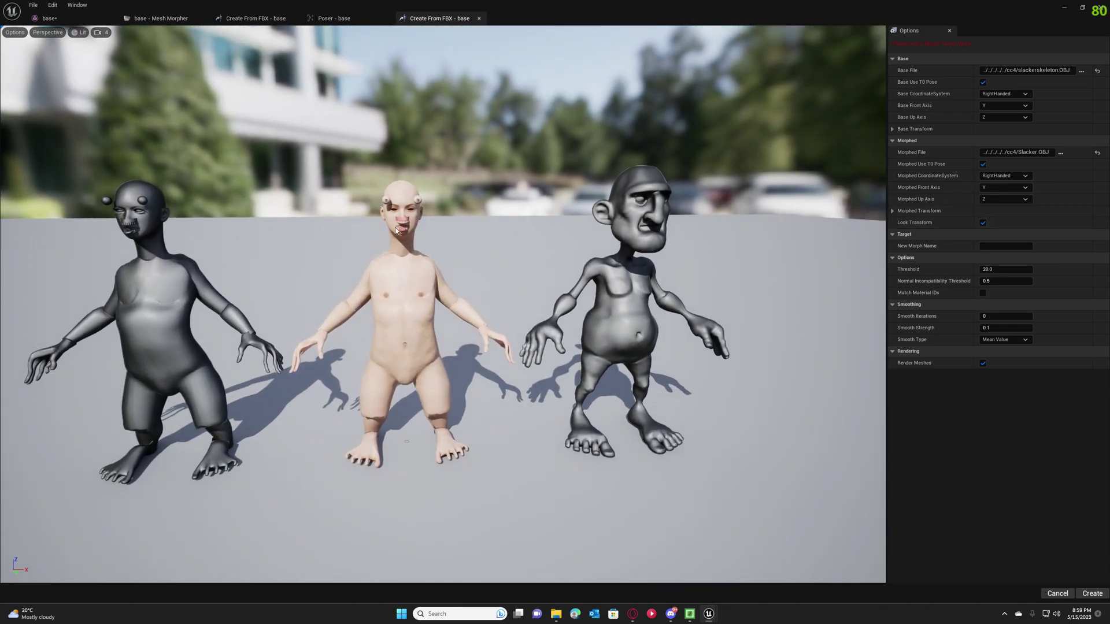
click(1007, 240)
click(1092, 593)
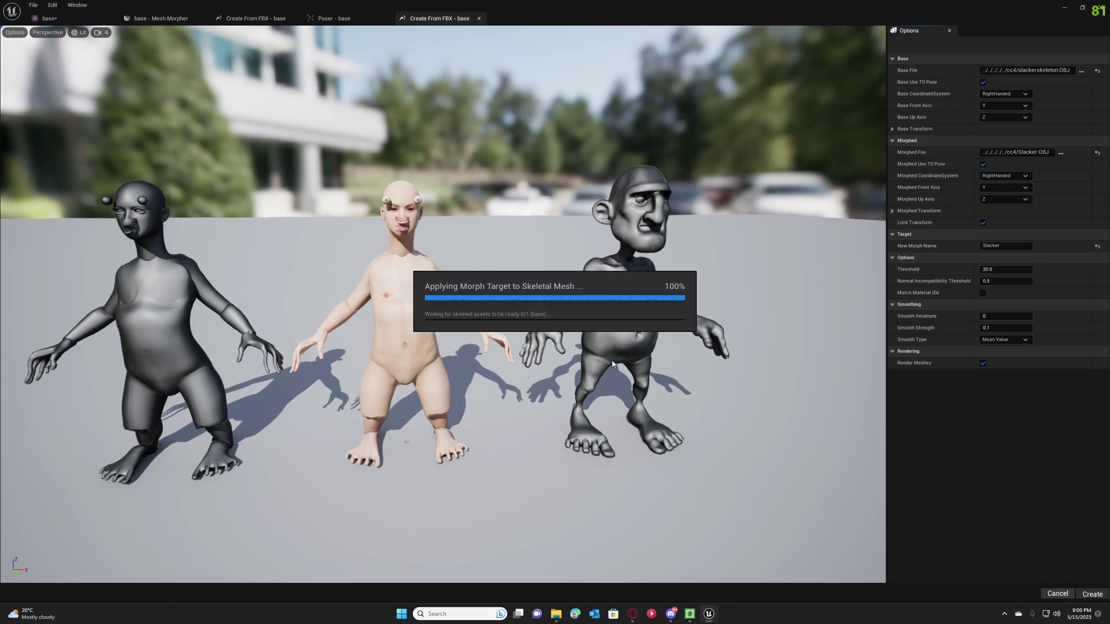
click(603, 323)
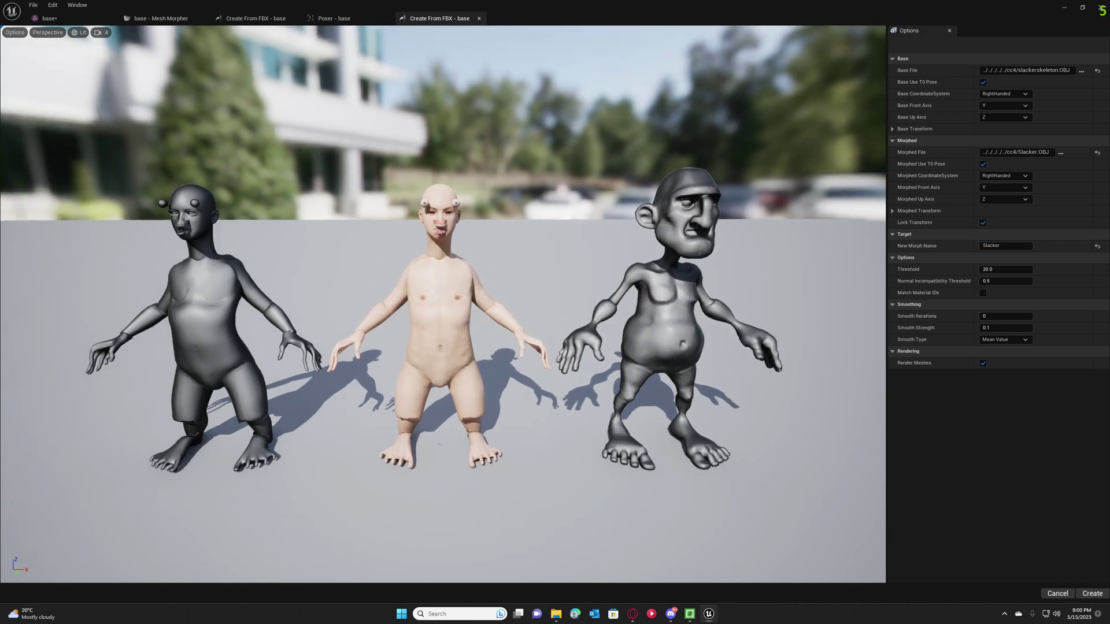
right_drag(263, 102, 232, 96)
key(d)
key(a)
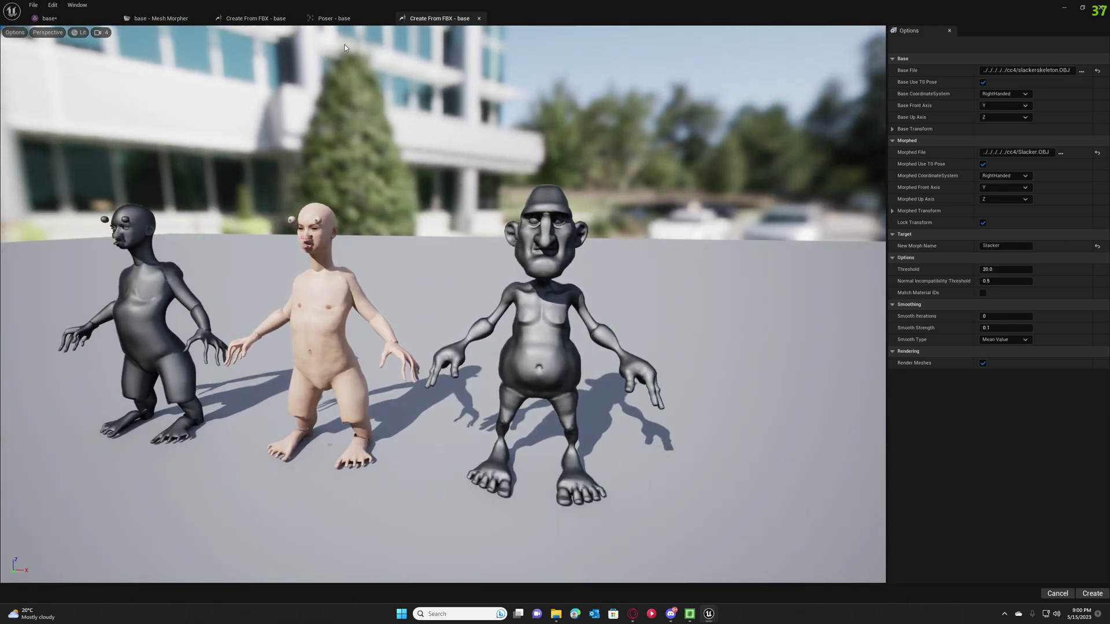
Save the modified base mesh and the BoneSnapshot_Slacker asset from the main editor
click(1063, 9)
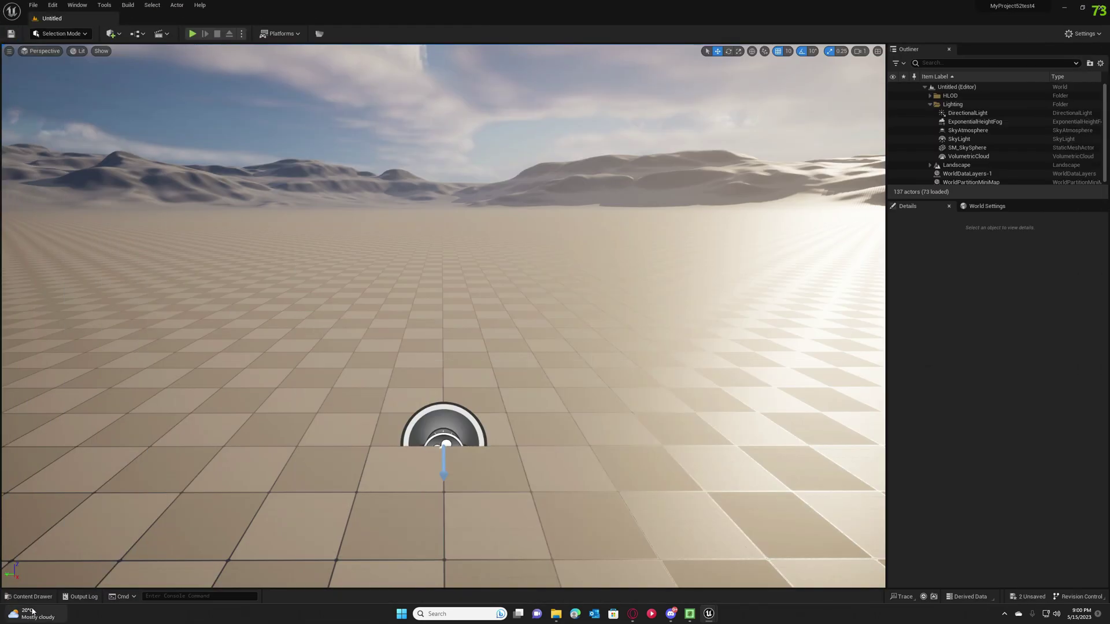
click(33, 596)
click(93, 396)
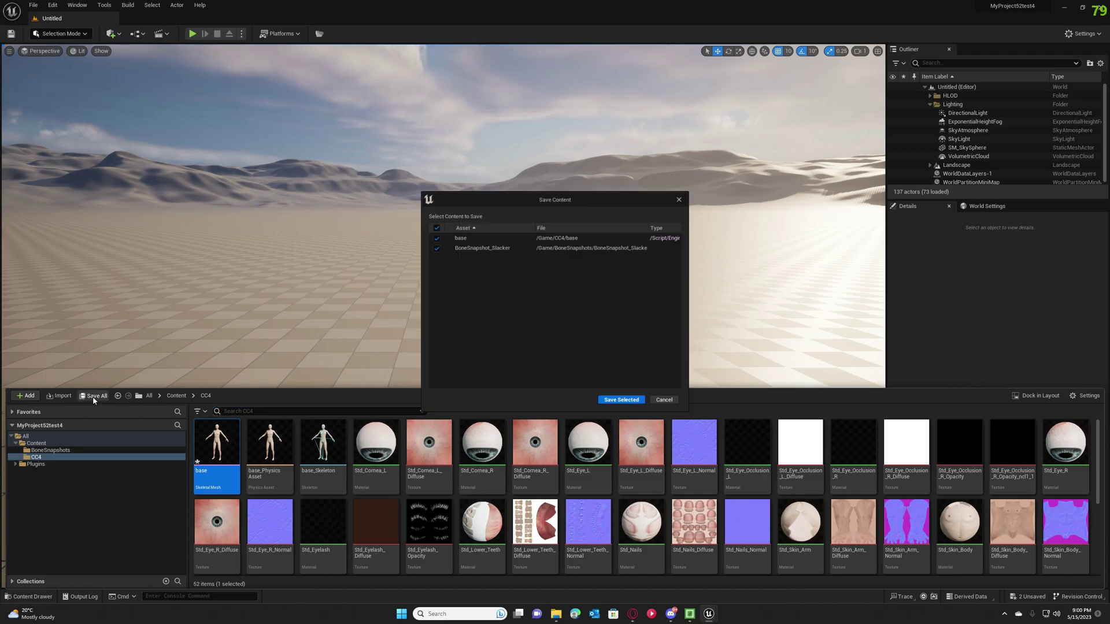
click(624, 404)
Create an Animation Blueprint for base_Skeleton in the BoneSnapshots folder
click(51, 451)
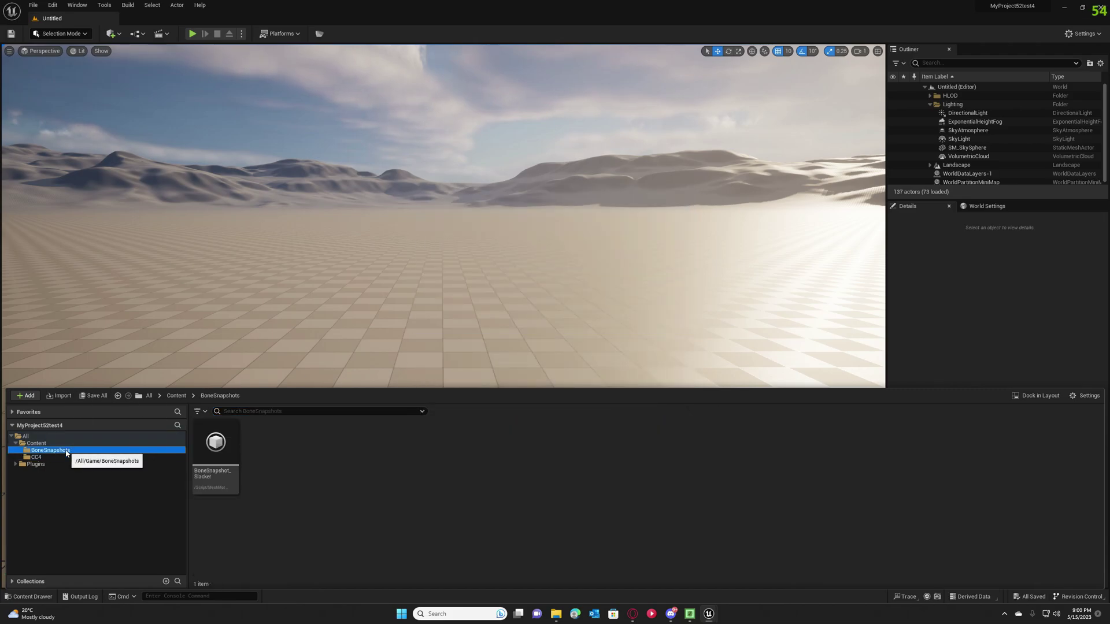
right_click(306, 471)
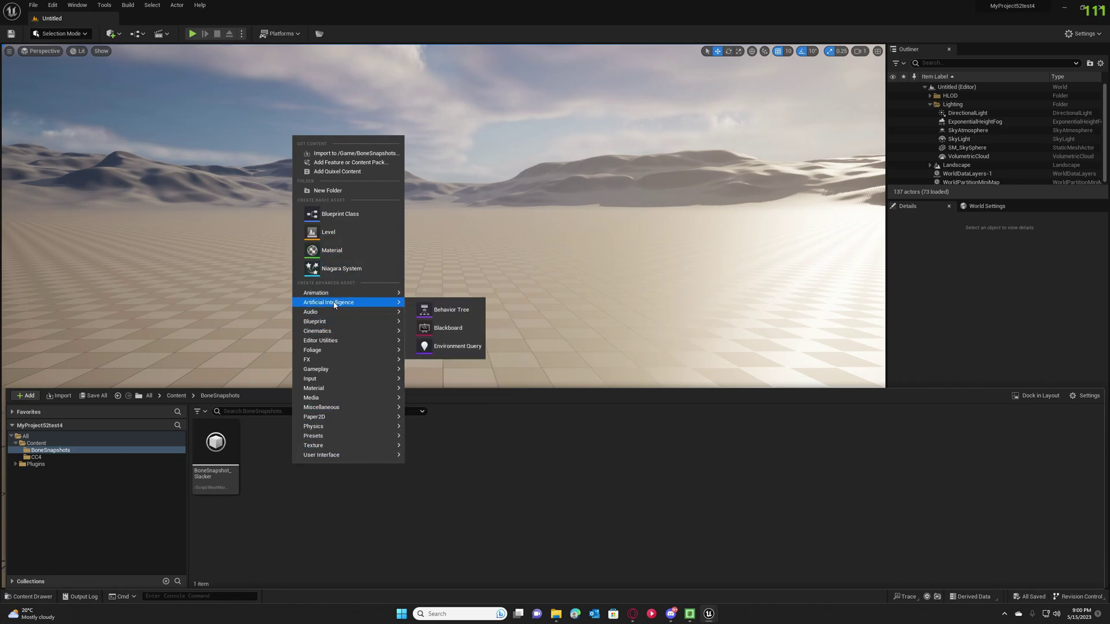
mouse_move(336, 293)
click(448, 318)
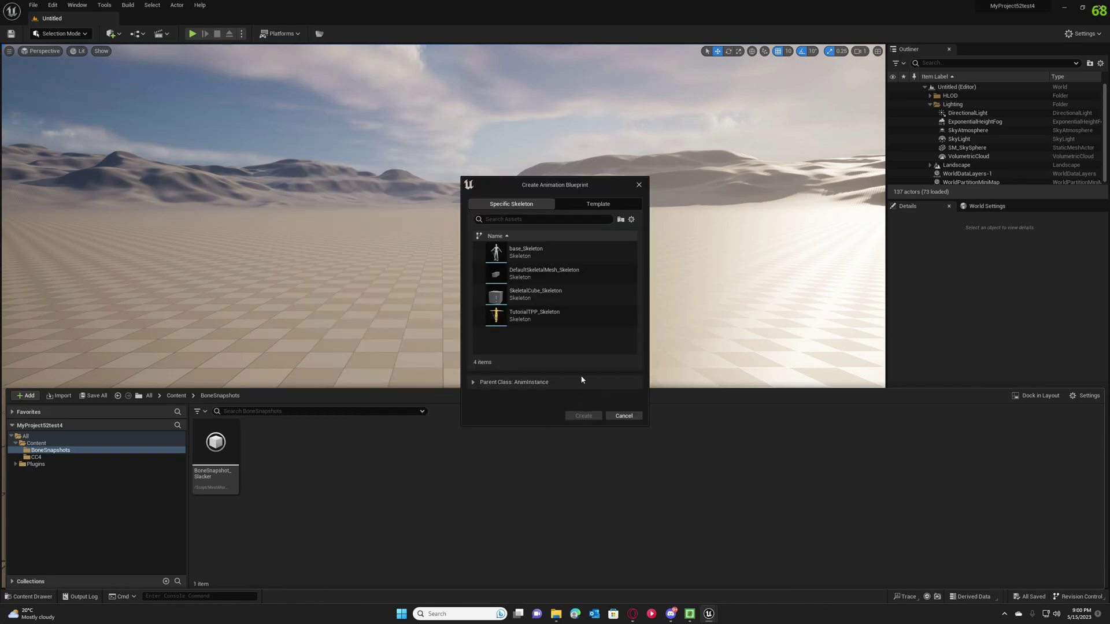
click(541, 255)
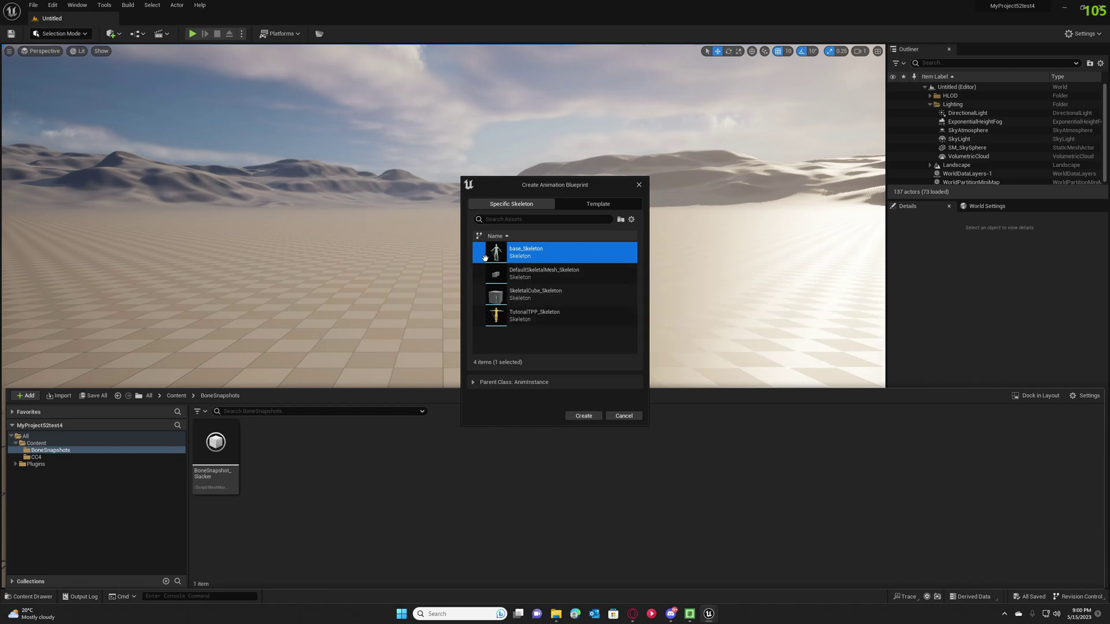
click(583, 416)
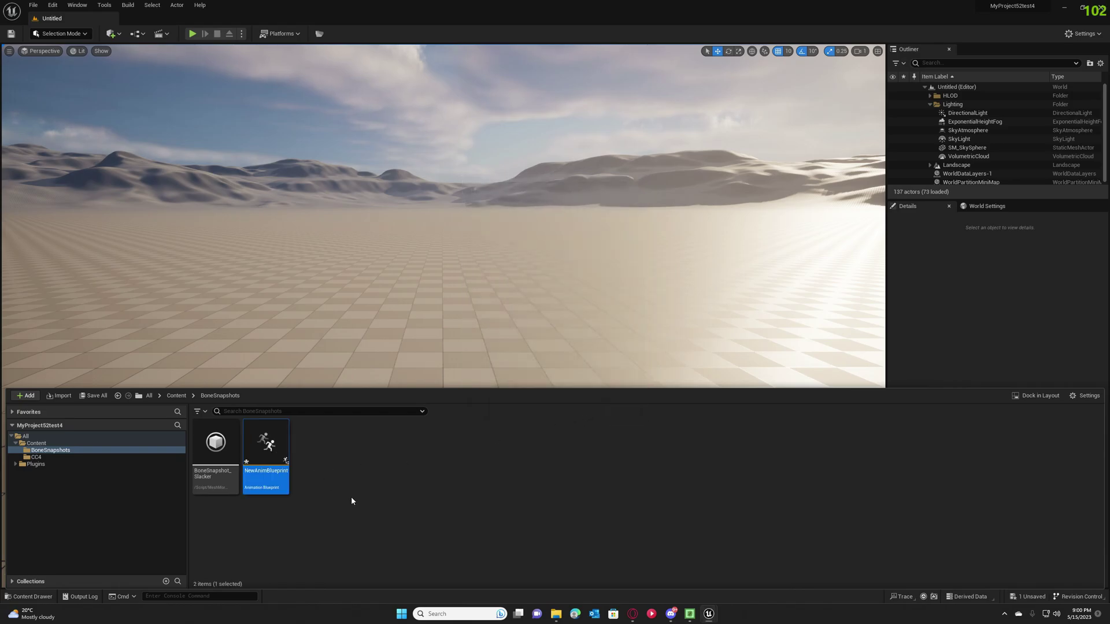
Open the new Animation Blueprint and add an Input Pose node to its AnimGraph, spaced well apart from Output Pose
double_click(260, 445)
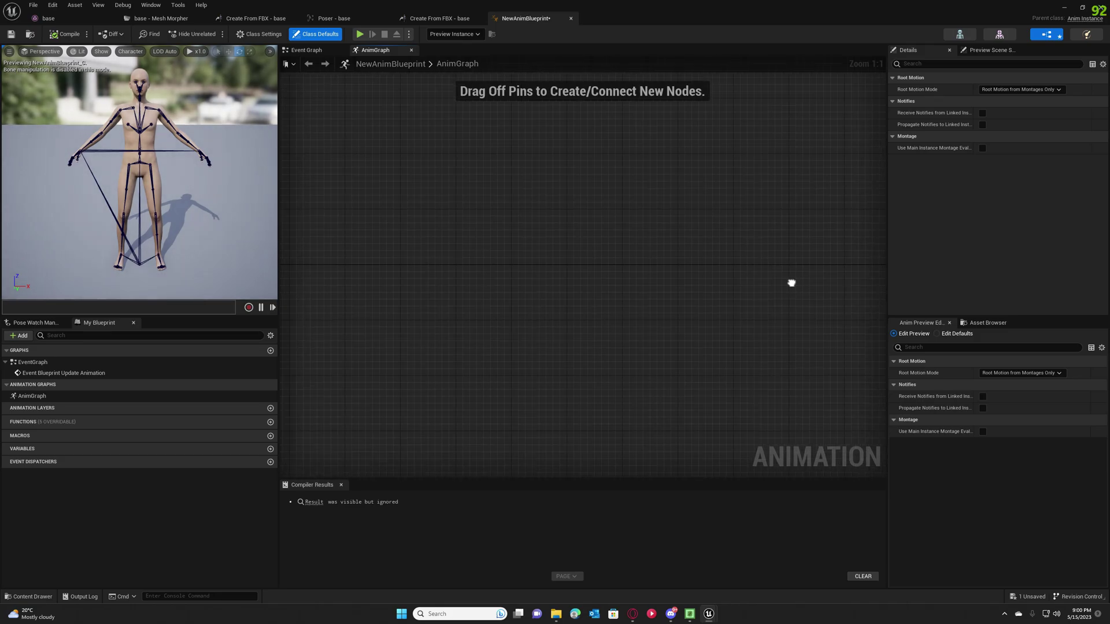
right_click(308, 334)
text(input pose)
key(Return)
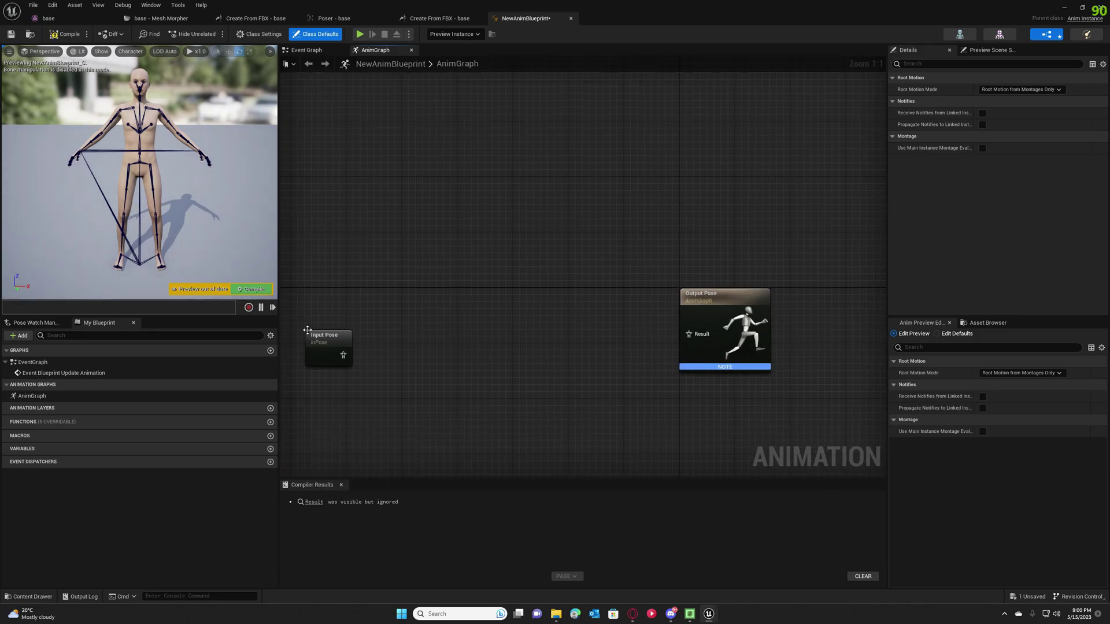
click(338, 341)
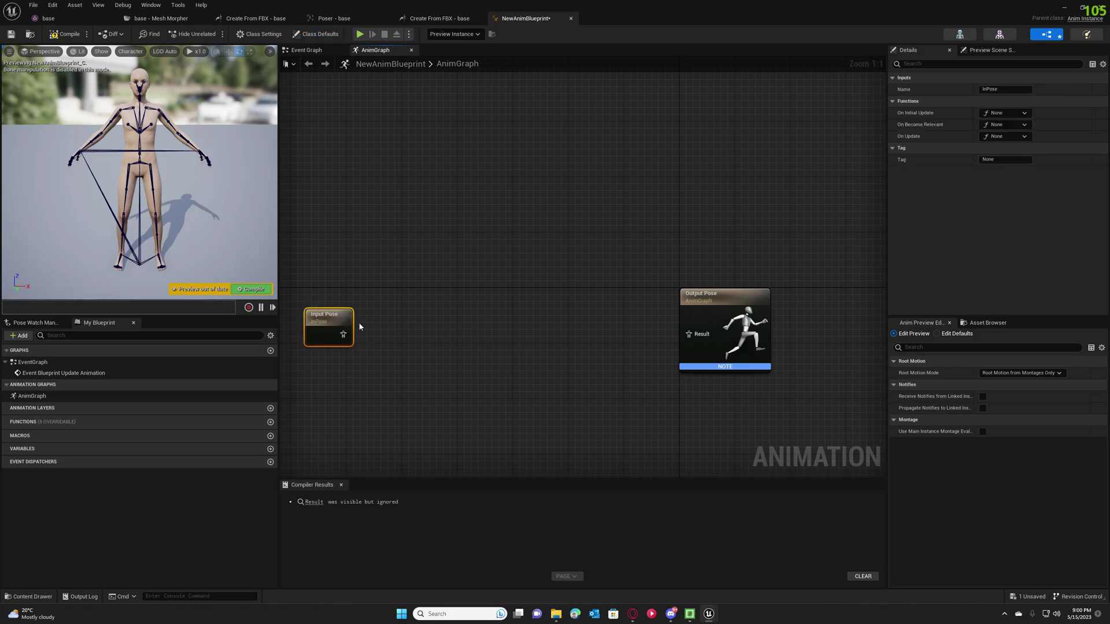
drag(324, 338, 313, 306)
right_drag(381, 306, 424, 308)
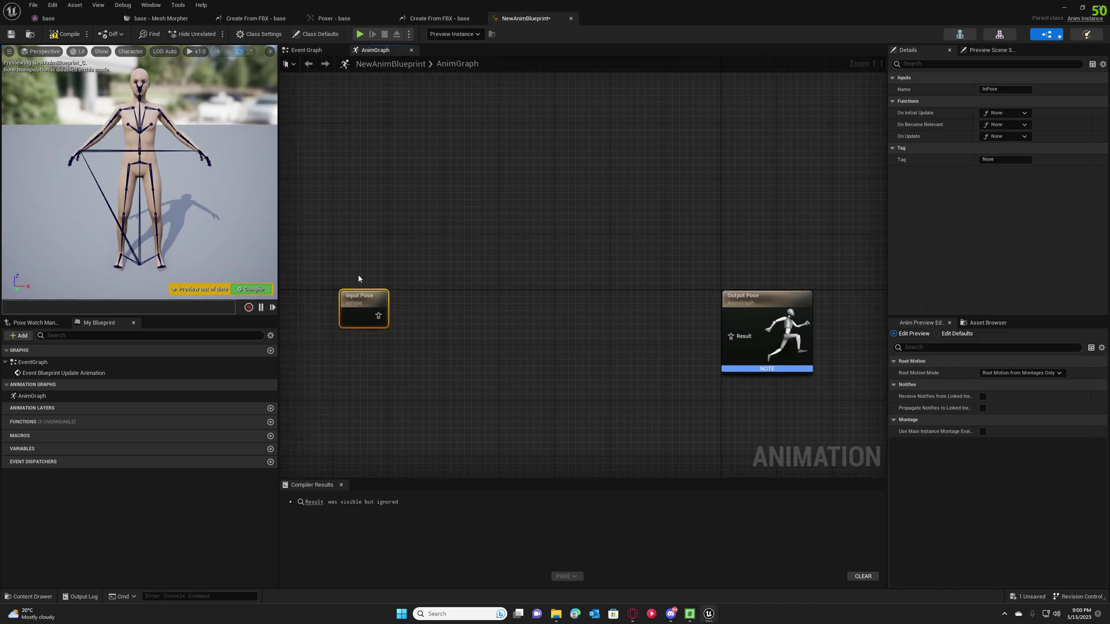
click(404, 315)
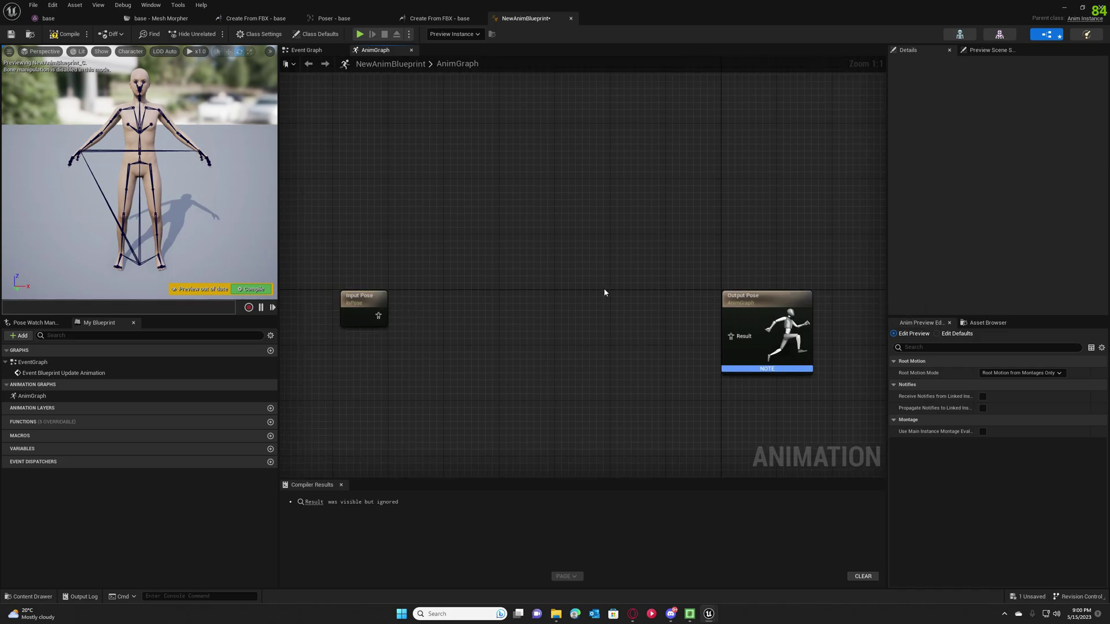
drag(762, 297, 789, 289)
Add a Load Bonesnapshot node fed by Input Pose and set its bone snapshot to BoneSnapshot_Slacker
right_click(470, 315)
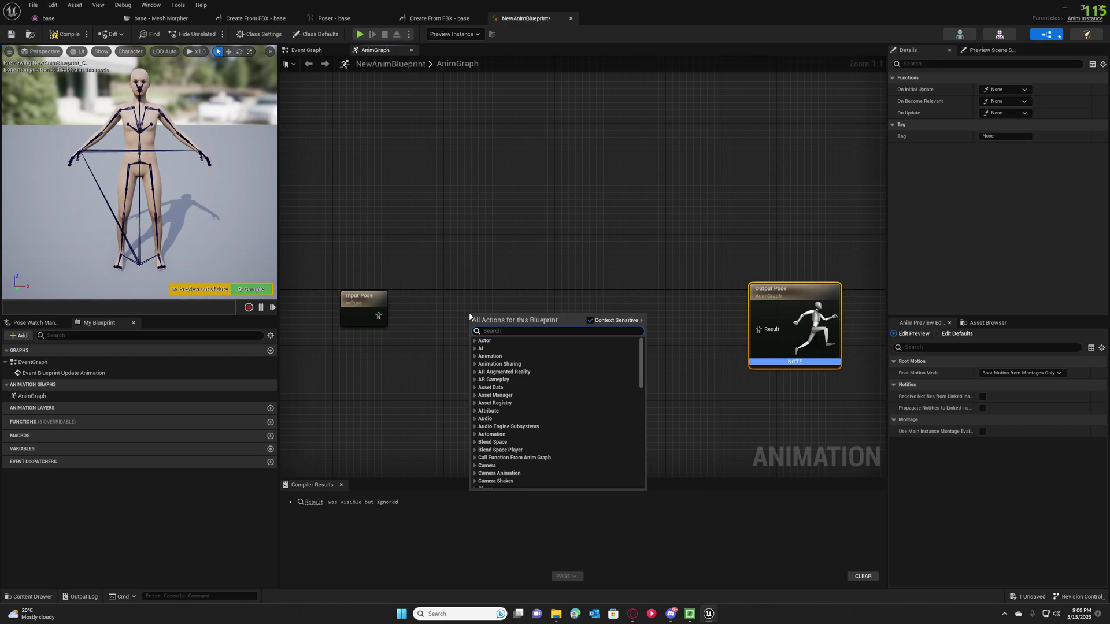
text(load bone)
key(Return)
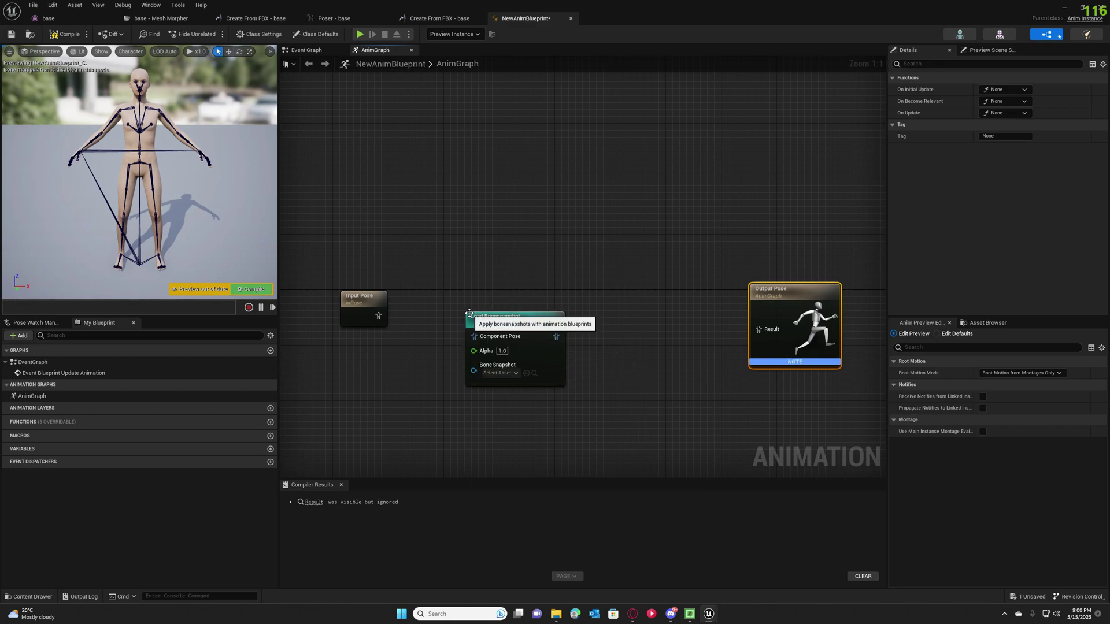
drag(522, 322, 522, 297)
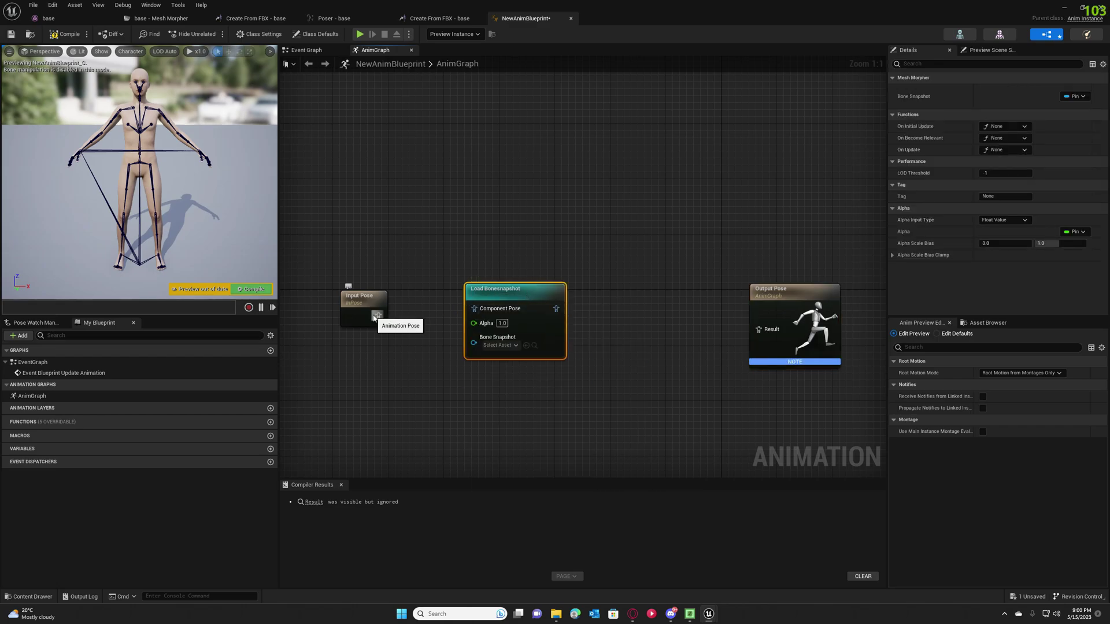
drag(376, 316, 441, 311)
click(527, 359)
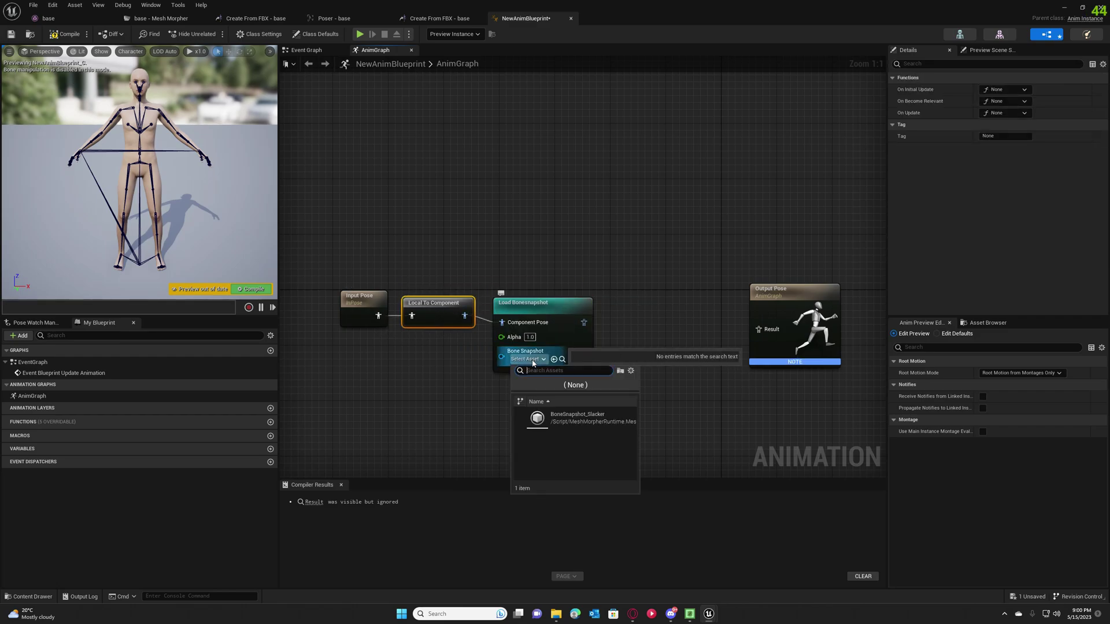
click(568, 419)
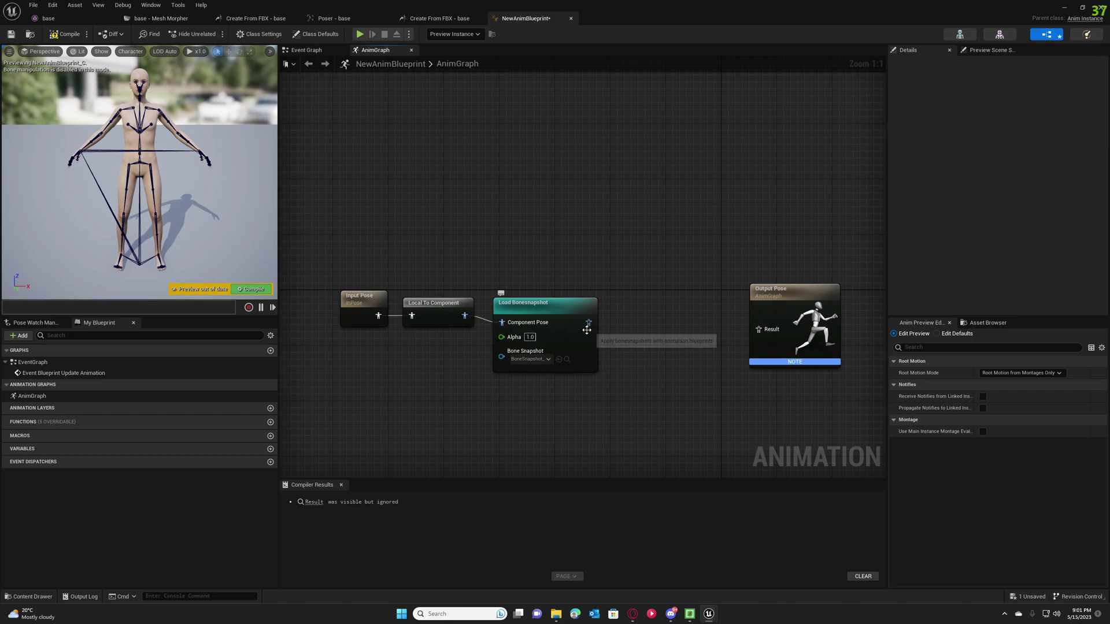
Add a Modify Curve node between Load Bonesnapshot and Output Pose, making room for it in the AnimGraph
right_drag(714, 326, 549, 312)
drag(620, 284, 677, 277)
right_drag(527, 321, 632, 335)
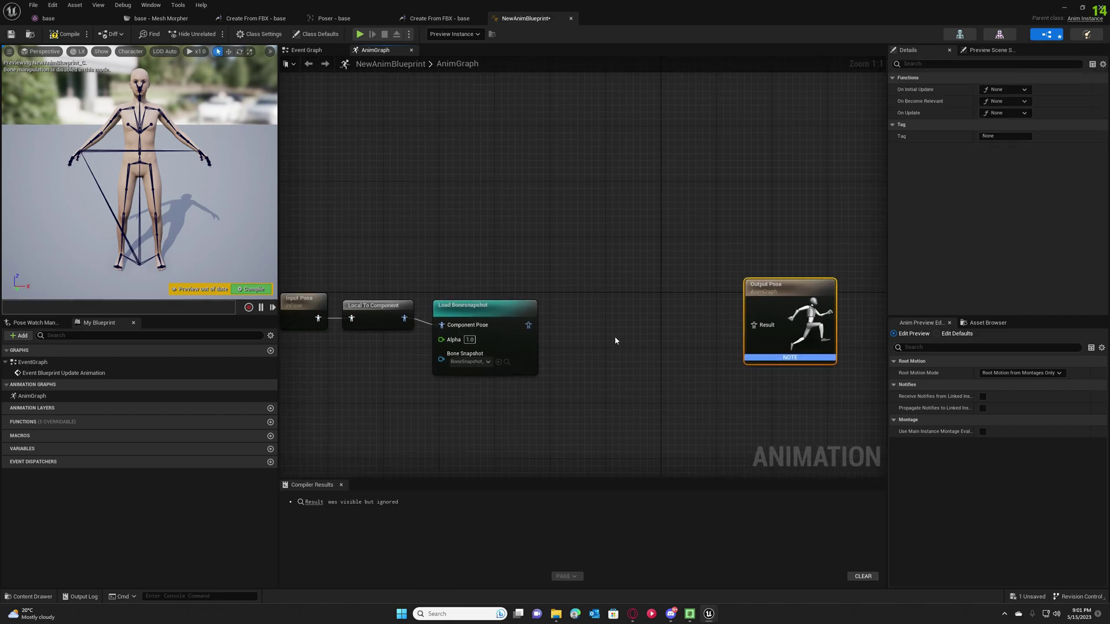
right_click(578, 321)
text(modi)
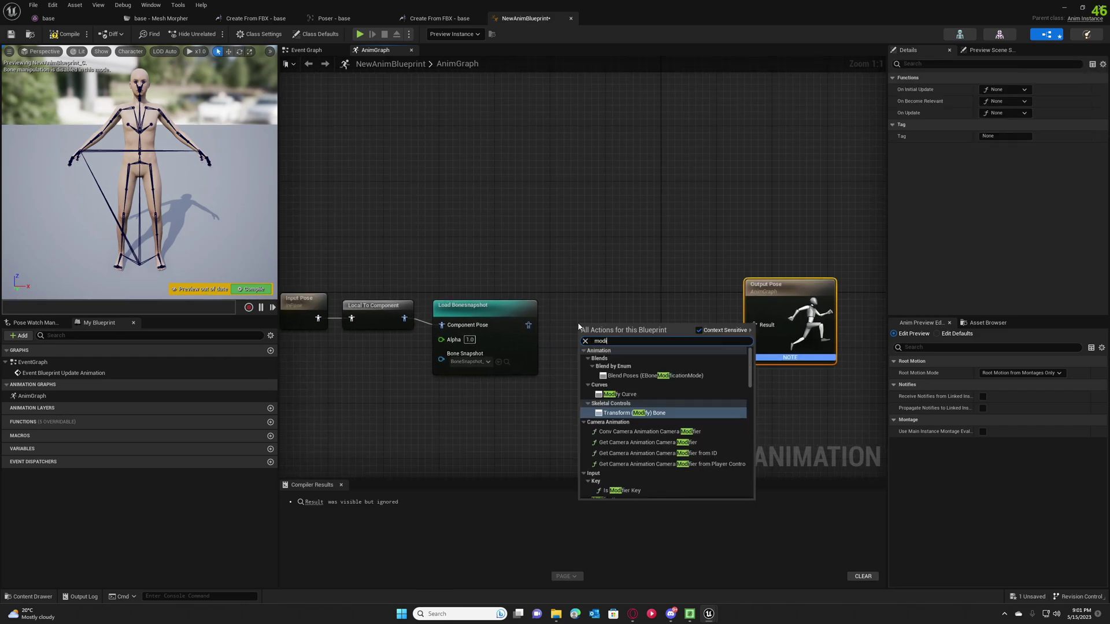
text(fy)
click(619, 368)
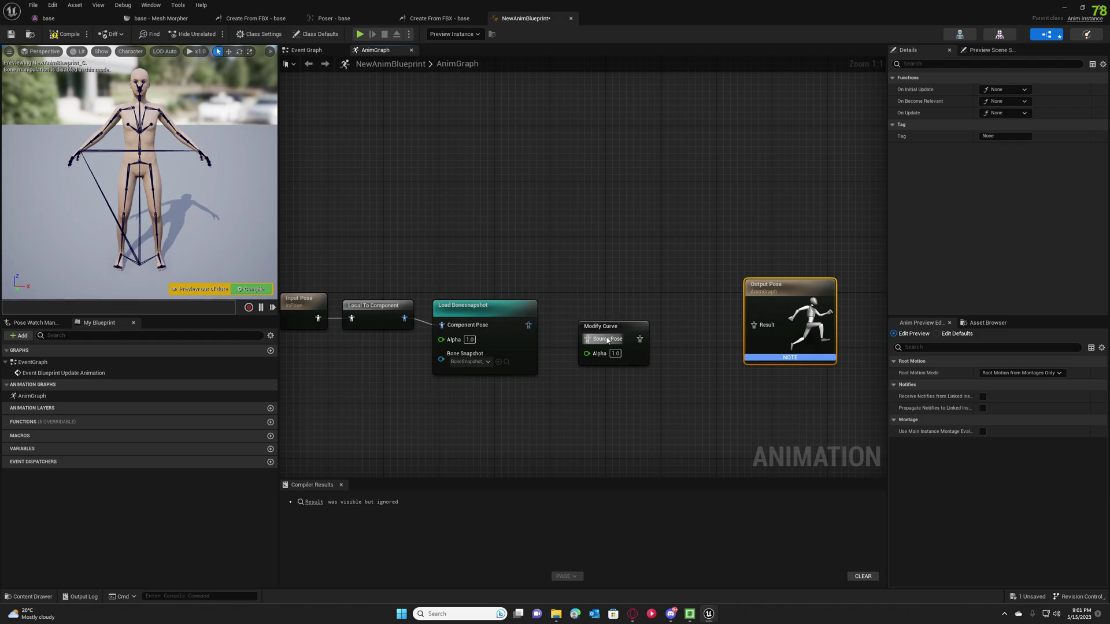
drag(602, 330, 622, 321)
Expose the Modify Curve node's Curve Map as a pin and feed it from a new Make Map node
click(1073, 89)
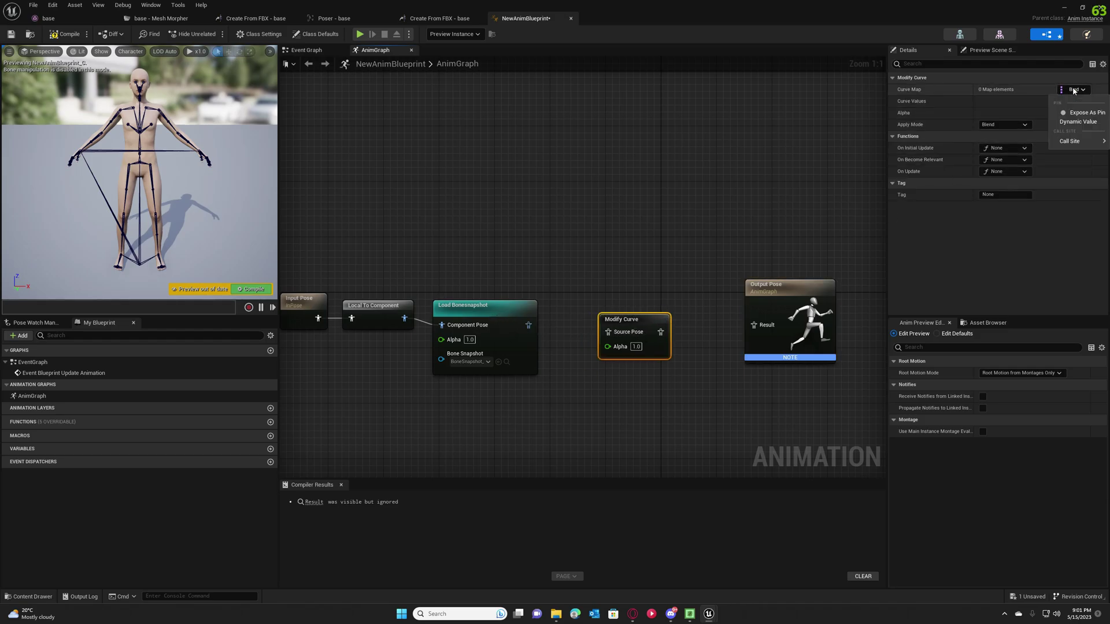
click(1076, 113)
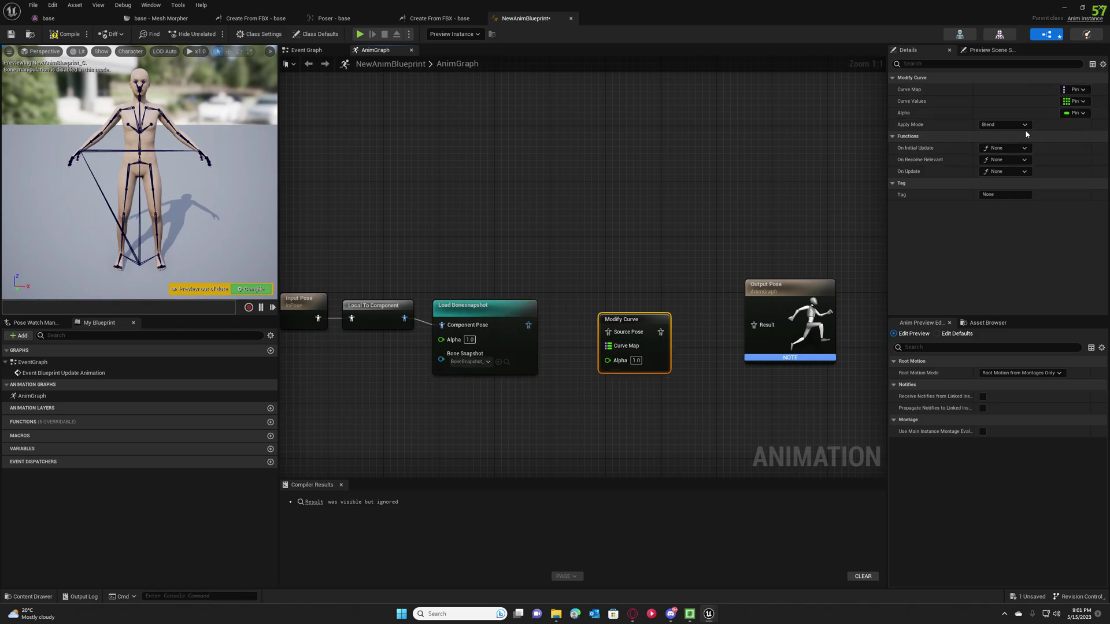
drag(608, 345, 526, 438)
text(make)
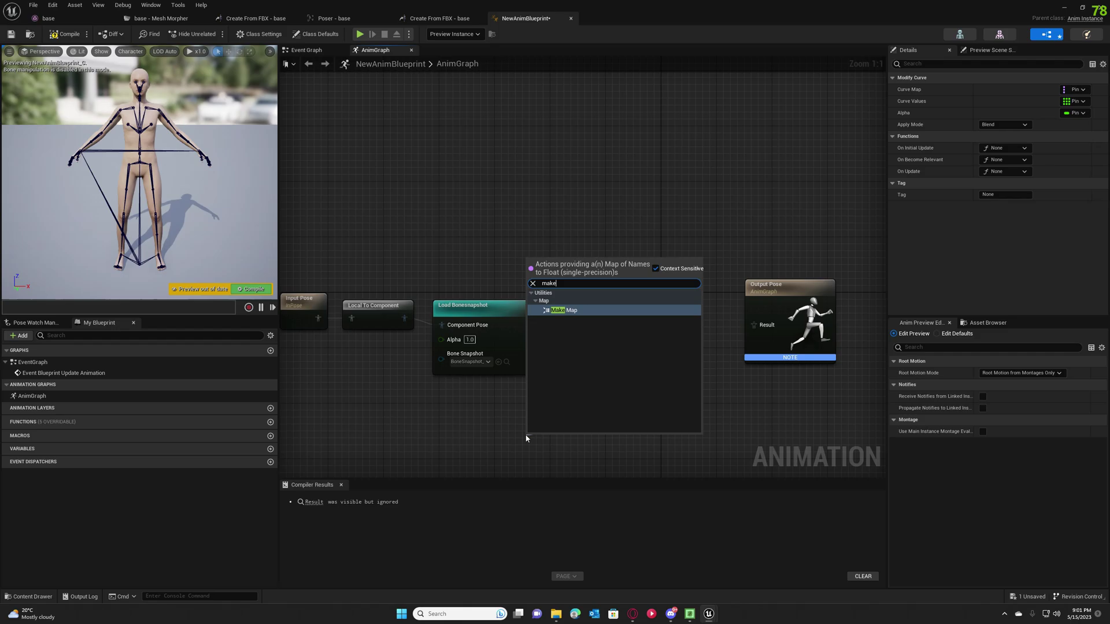
click(567, 316)
right_drag(567, 412, 599, 367)
drag(592, 391, 542, 378)
Connect the Load Bonesnapshot output to Modify Curve's Source Pose and align the nodes in a row
drag(559, 280, 696, 266)
drag(594, 272, 634, 273)
drag(540, 264, 541, 258)
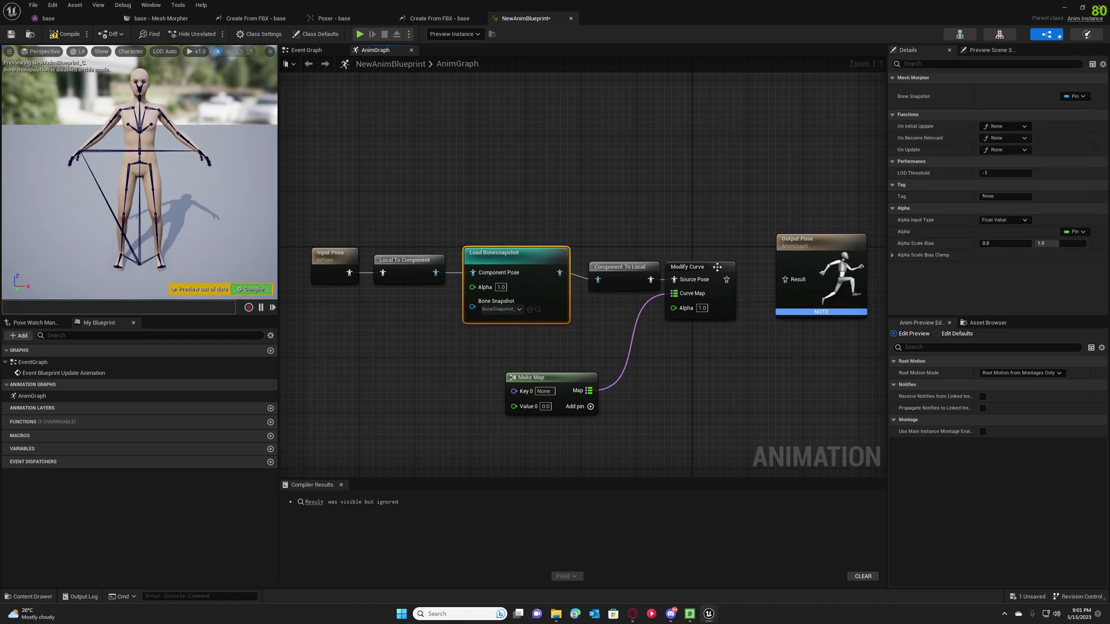
Connect the Modify Curve node to the Output Pose's Result and line up both nodes with the rest of the row
drag(613, 272, 614, 266)
drag(710, 268, 786, 280)
drag(804, 242, 817, 235)
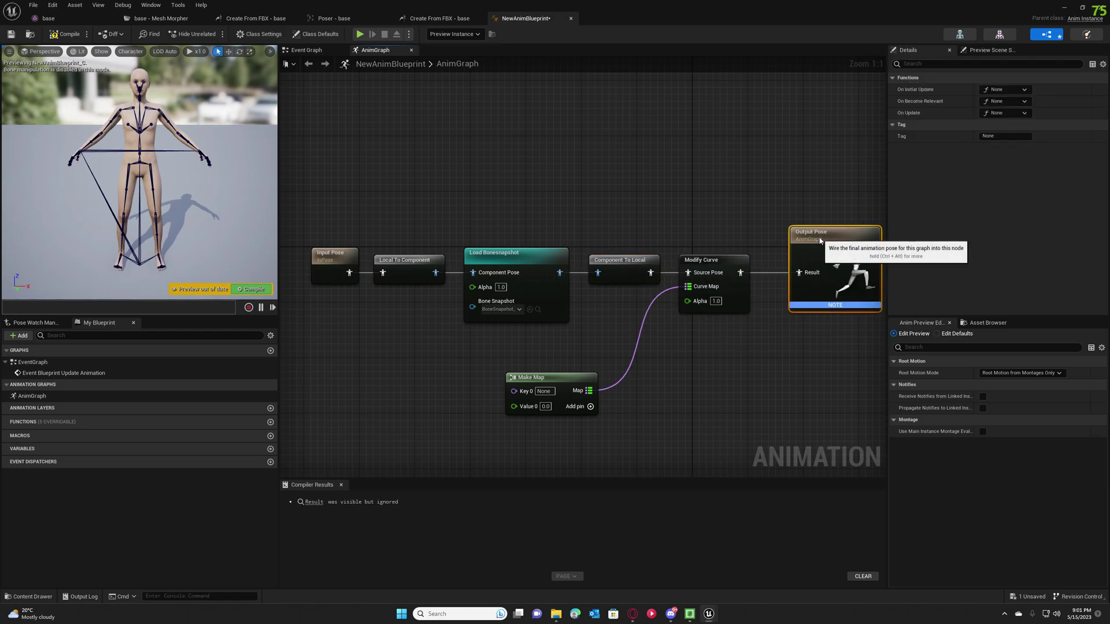
Set Key 0 of the Make Map node to Slacker
click(485, 363)
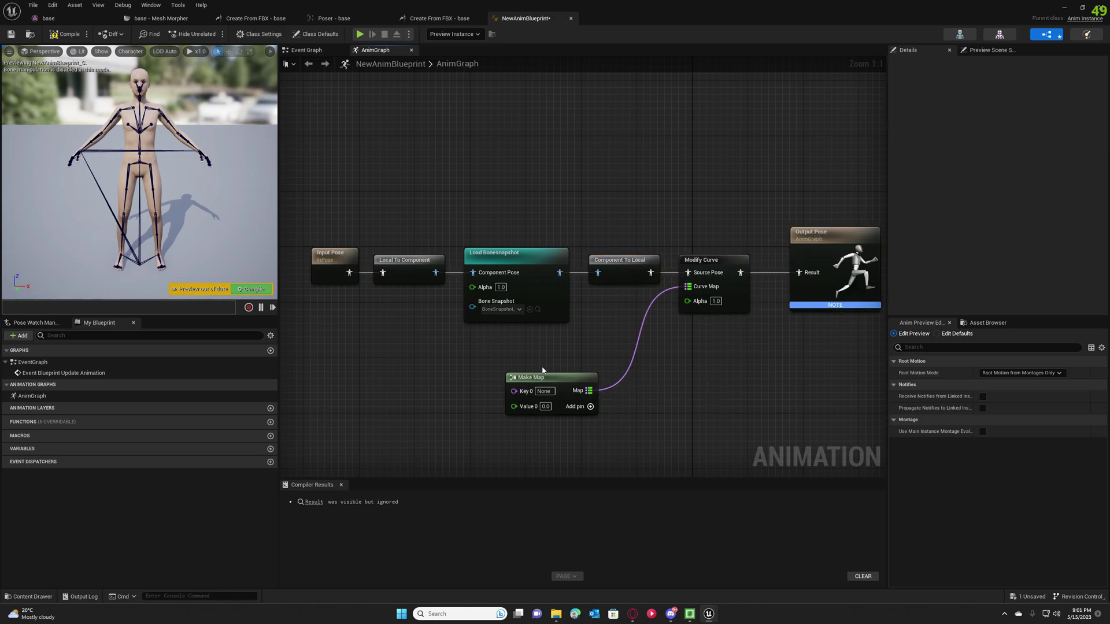
click(545, 392)
text(Slacker)
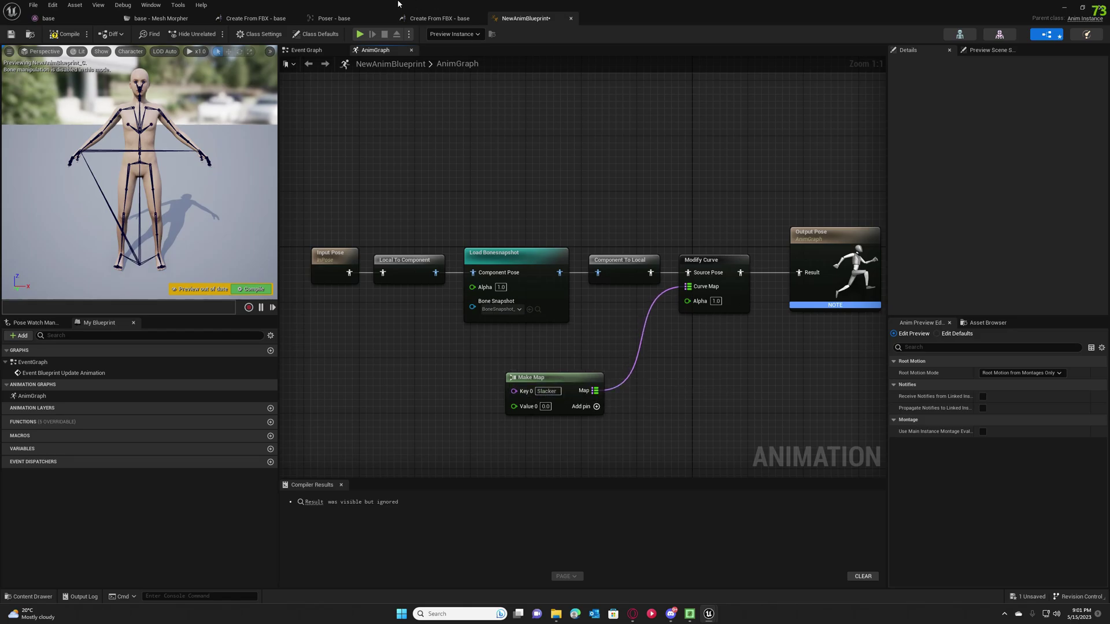
In the Mesh Morpher, select the Slacker morph target and clear the preview's bone snapshot to inspect the morph on its own
click(151, 19)
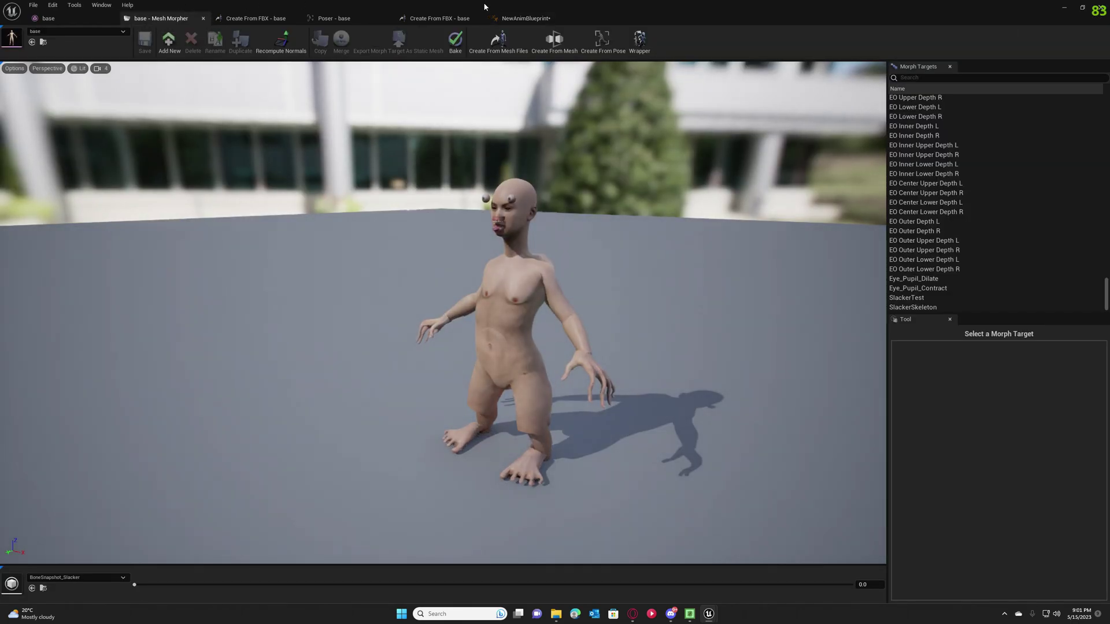
click(901, 307)
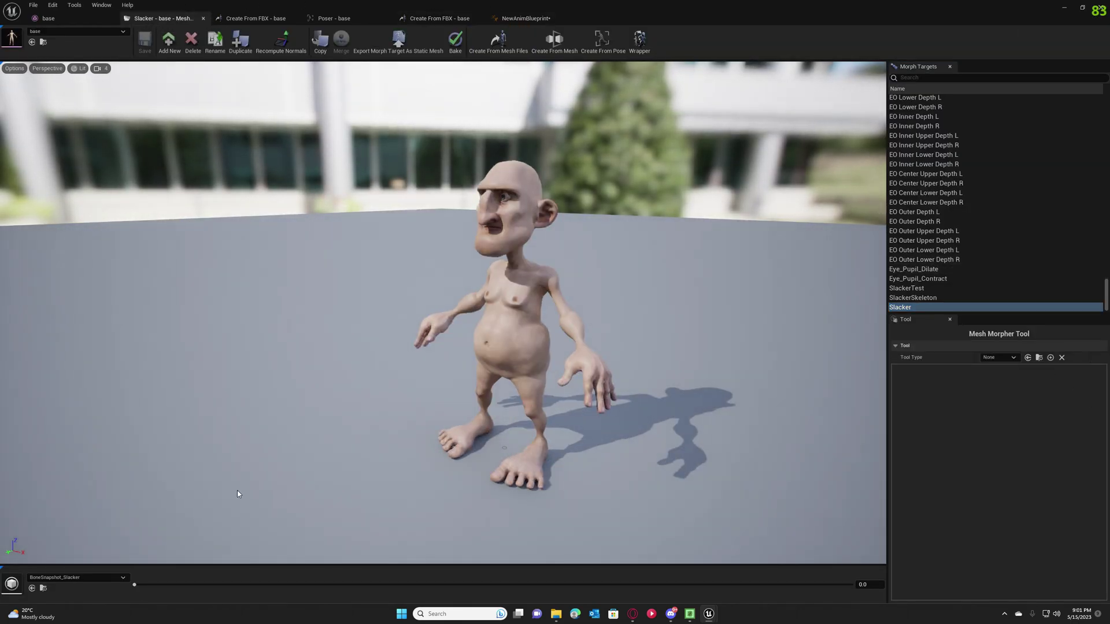
click(70, 577)
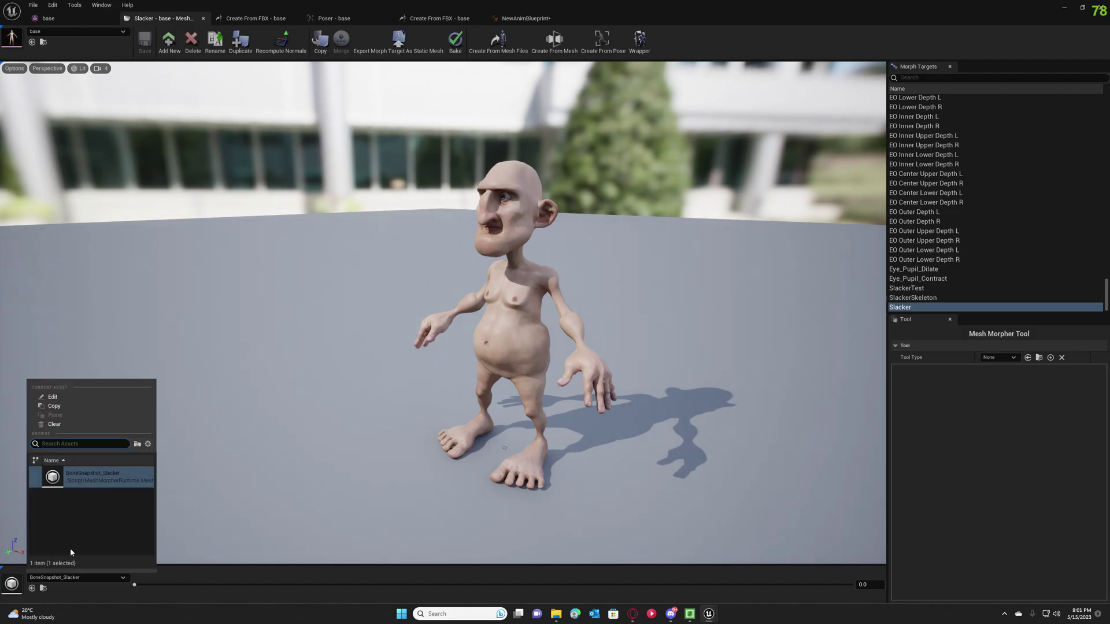
click(56, 426)
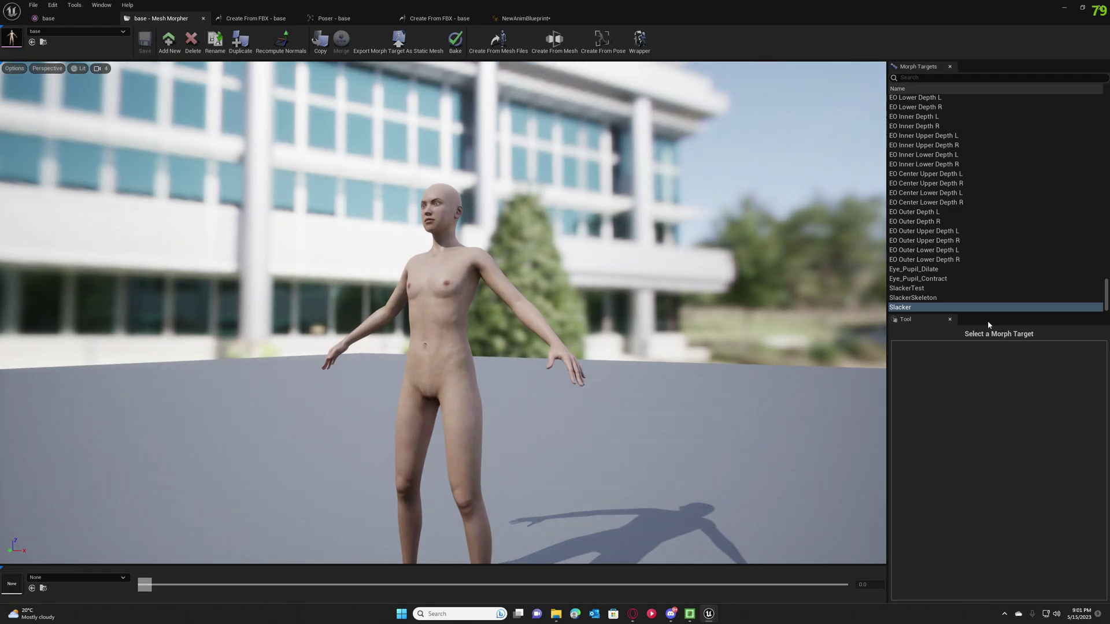
click(935, 307)
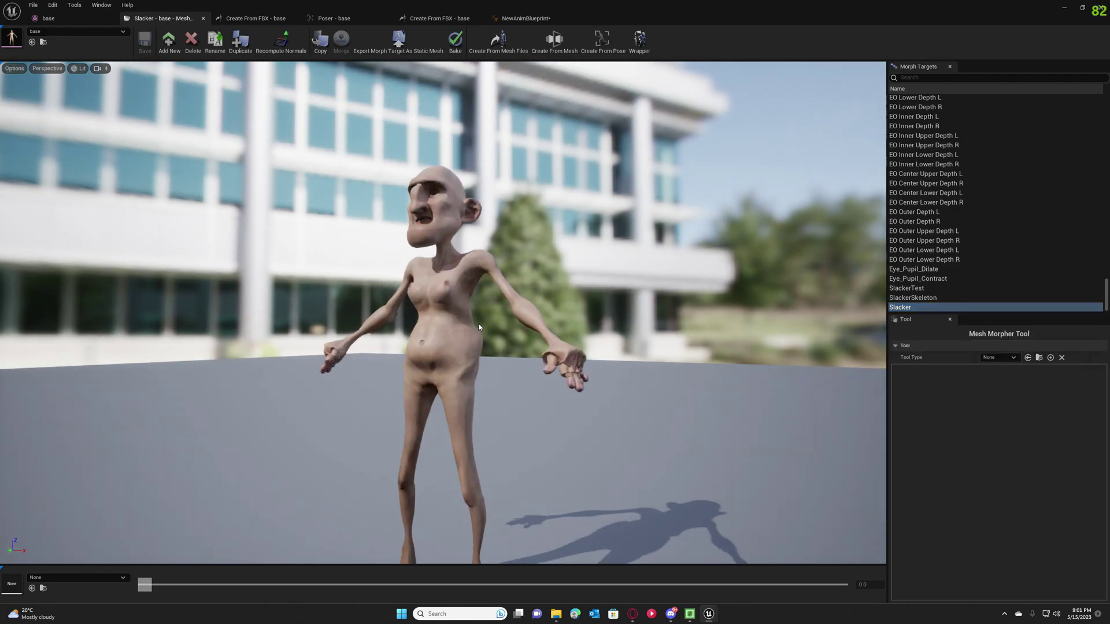
Back in NewAnimBlueprint, promote the Load Bonesnapshot node's Alpha to a float variable named Slacker
click(527, 18)
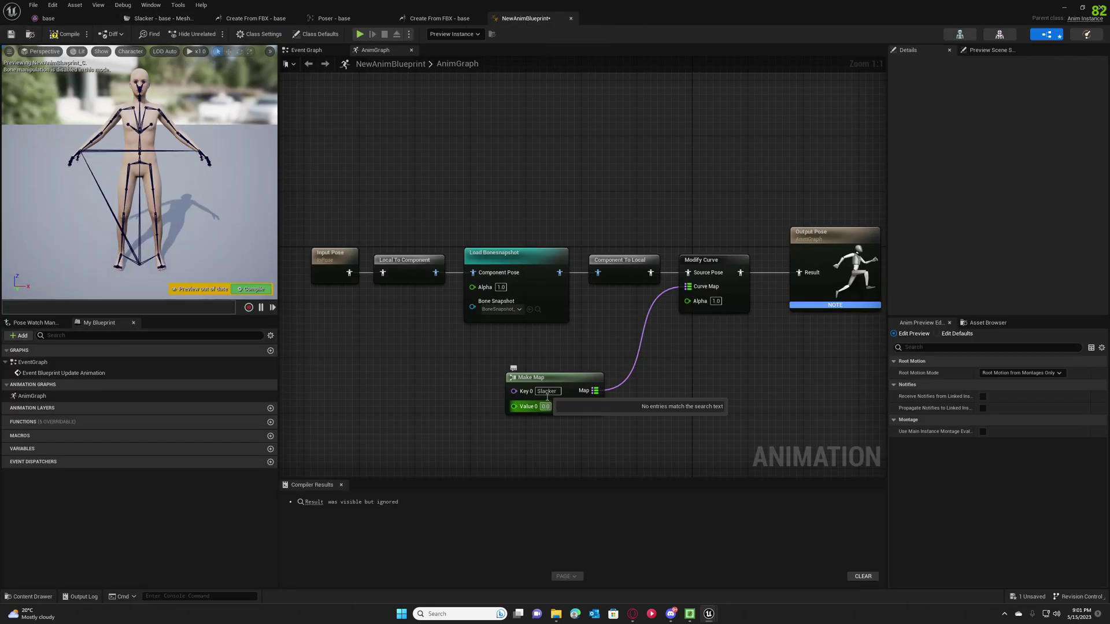
right_drag(533, 340, 564, 299)
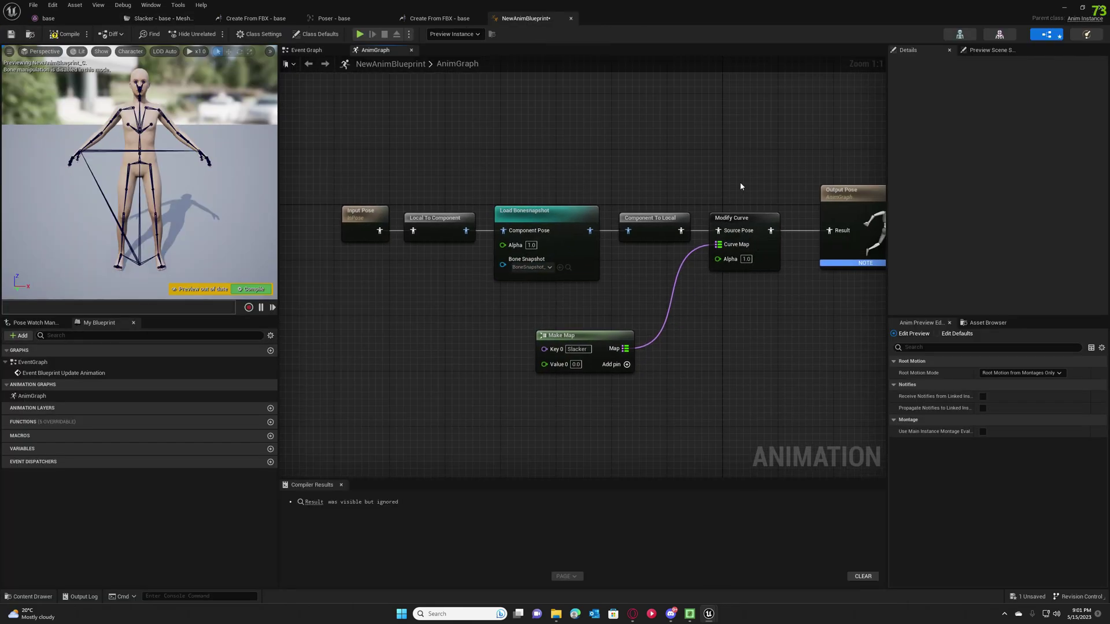
right_drag(741, 181, 713, 183)
right_drag(495, 372, 555, 407)
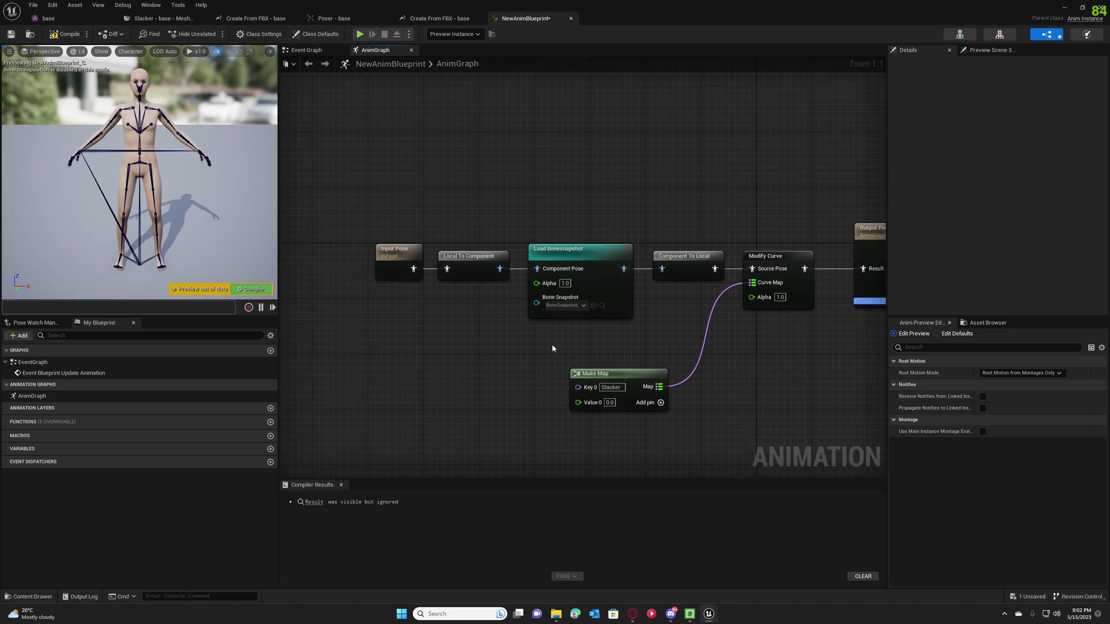
right_click(544, 285)
click(578, 303)
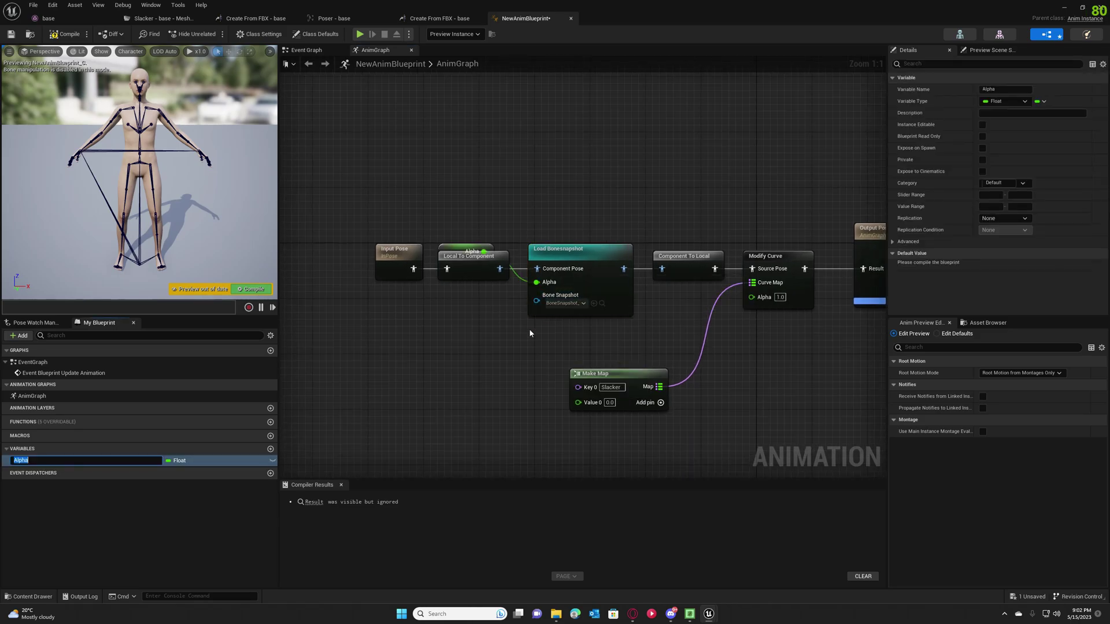
text(Slacker)
key(Return)
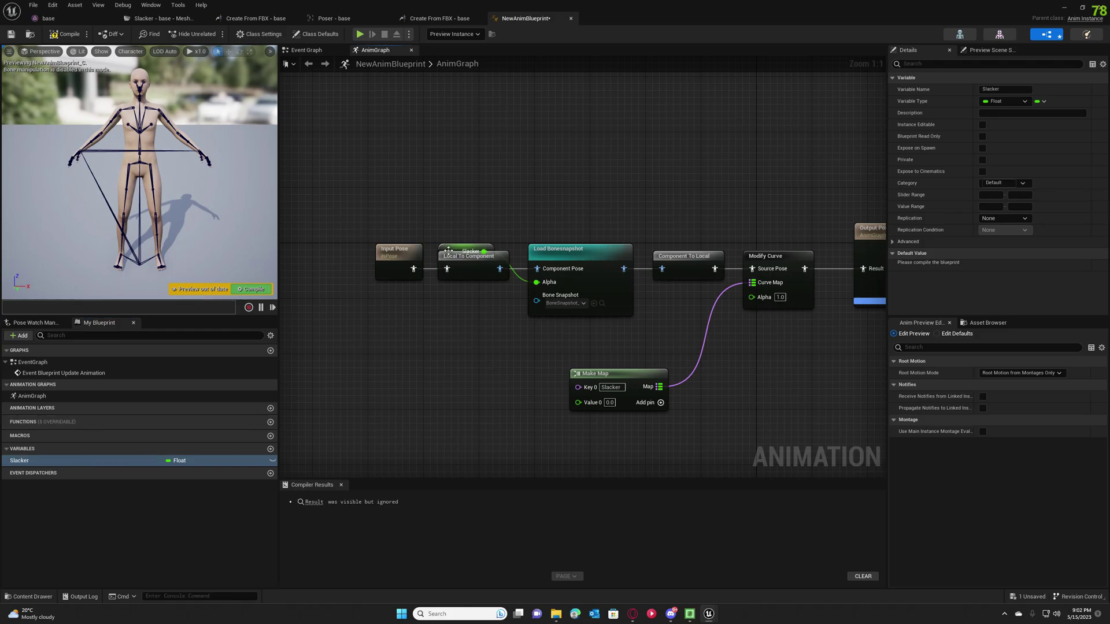
Connect the Slacker variable to Make Map's Value 0 as well, move its node clear of the row, and compile the blueprint
drag(475, 251, 578, 402)
click(582, 354)
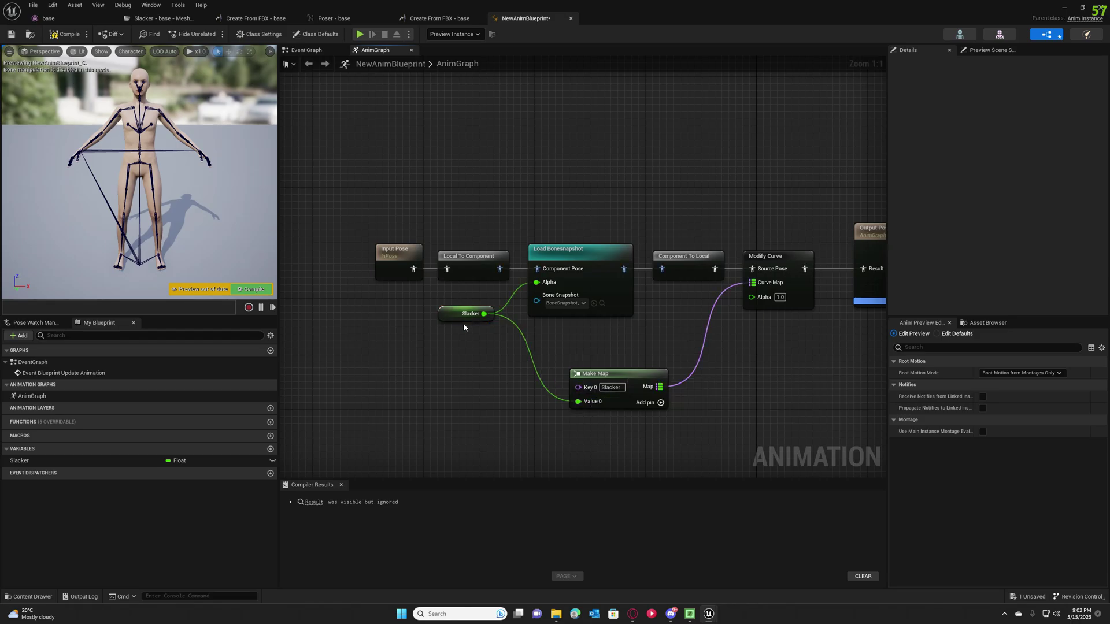
drag(453, 312, 454, 326)
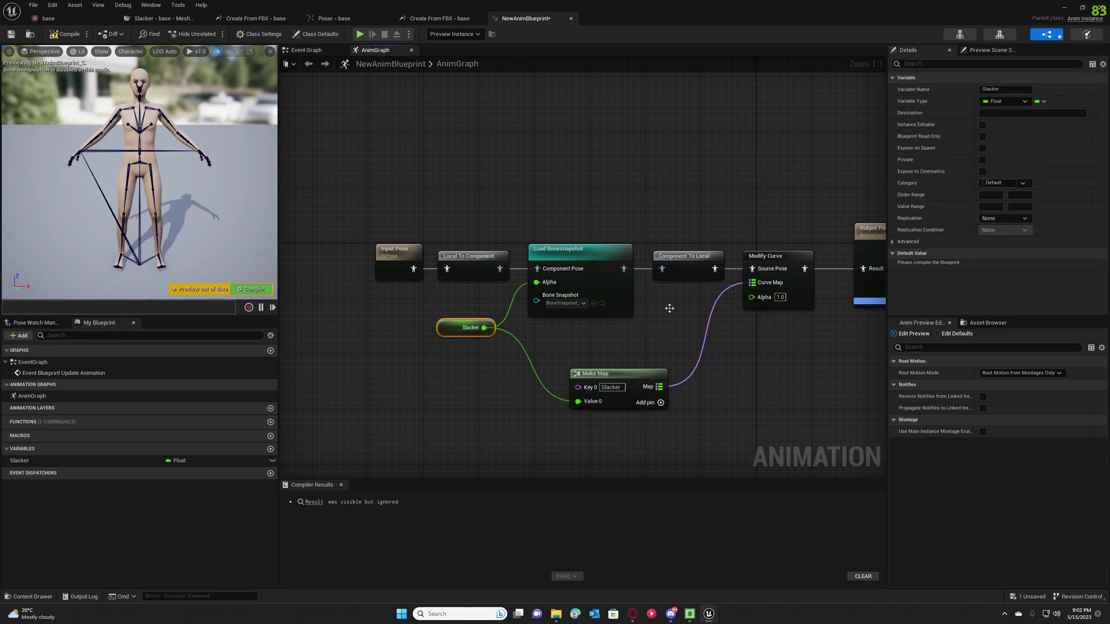
click(65, 33)
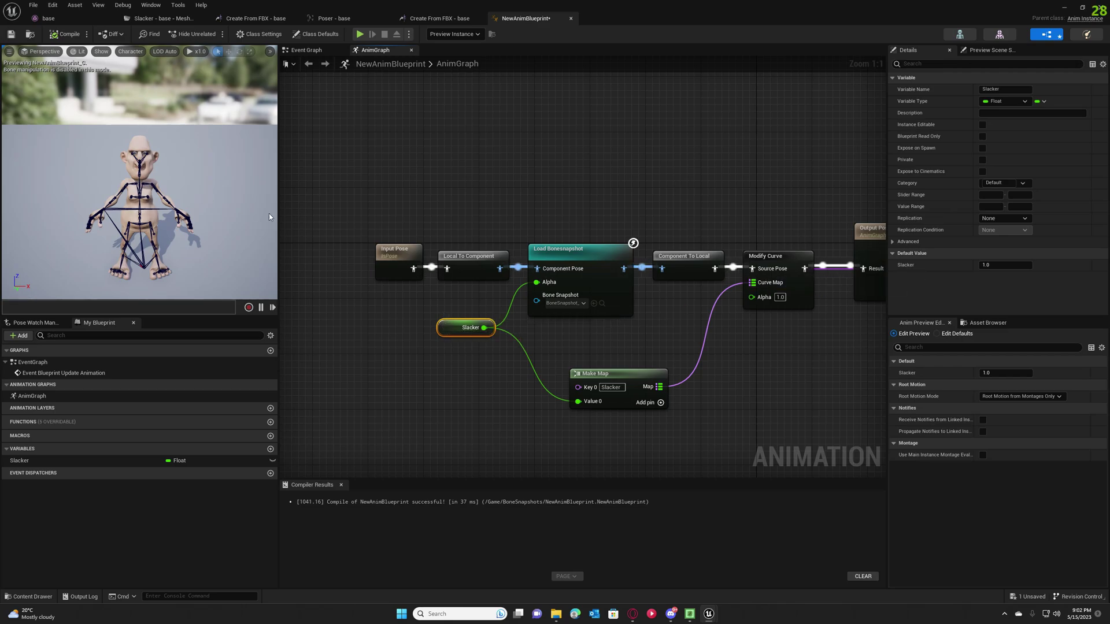
Try default values such as 0.2 and 0.5 for the Slacker variable while checking the character preview
mouse_move(140, 173)
right_down()
mouse_move(115, 179)
mouse_move(138, 172)
right_up()
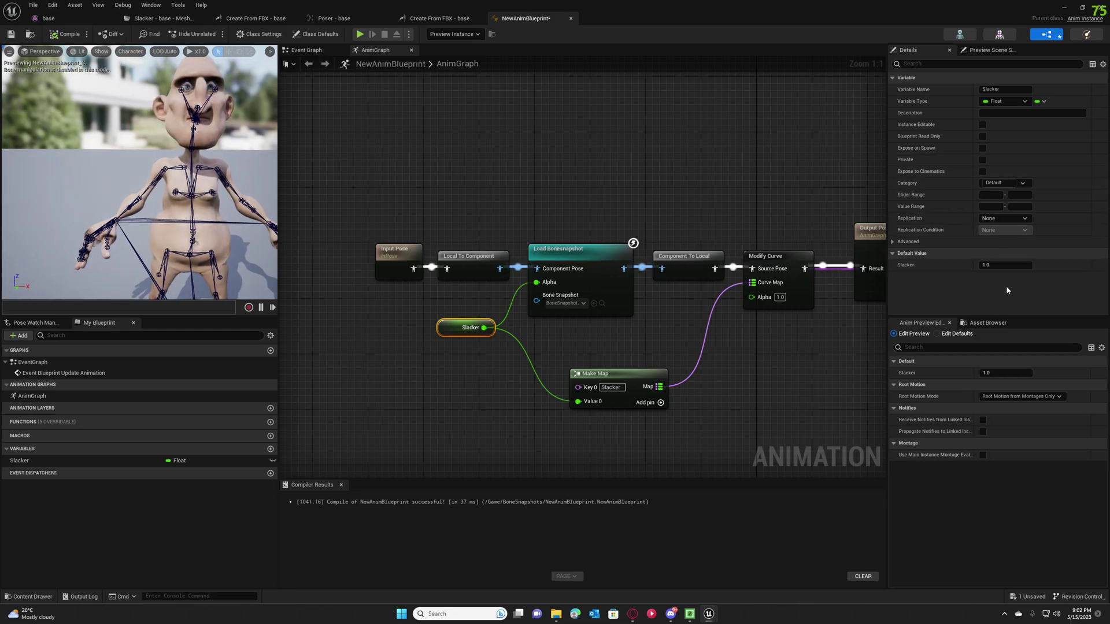
click(993, 262)
text(0.2)
key(Return)
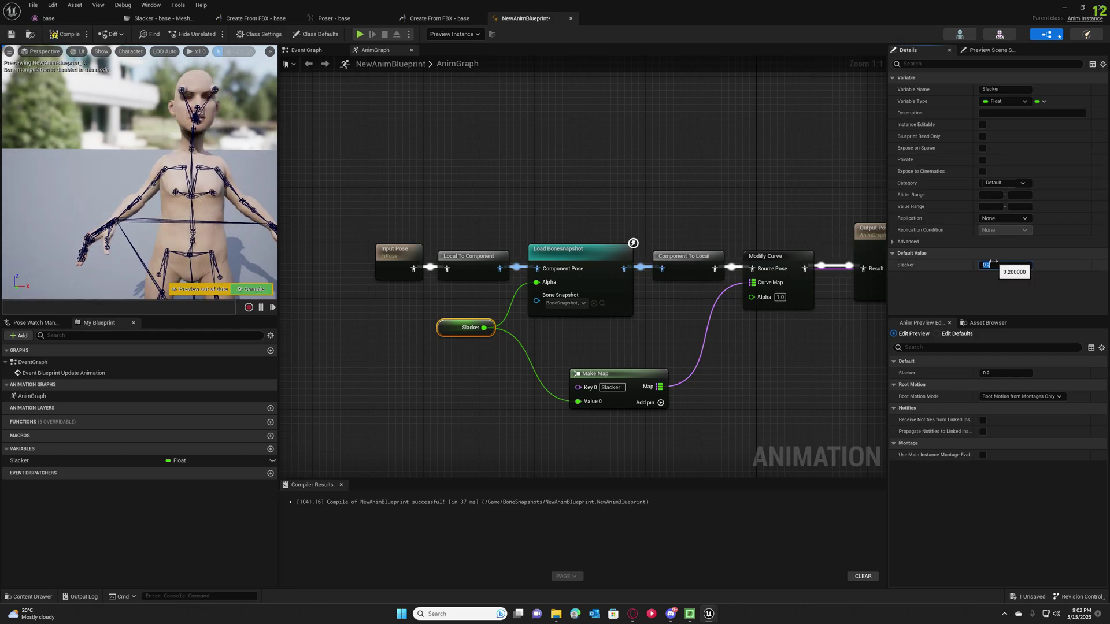
text(0.3)
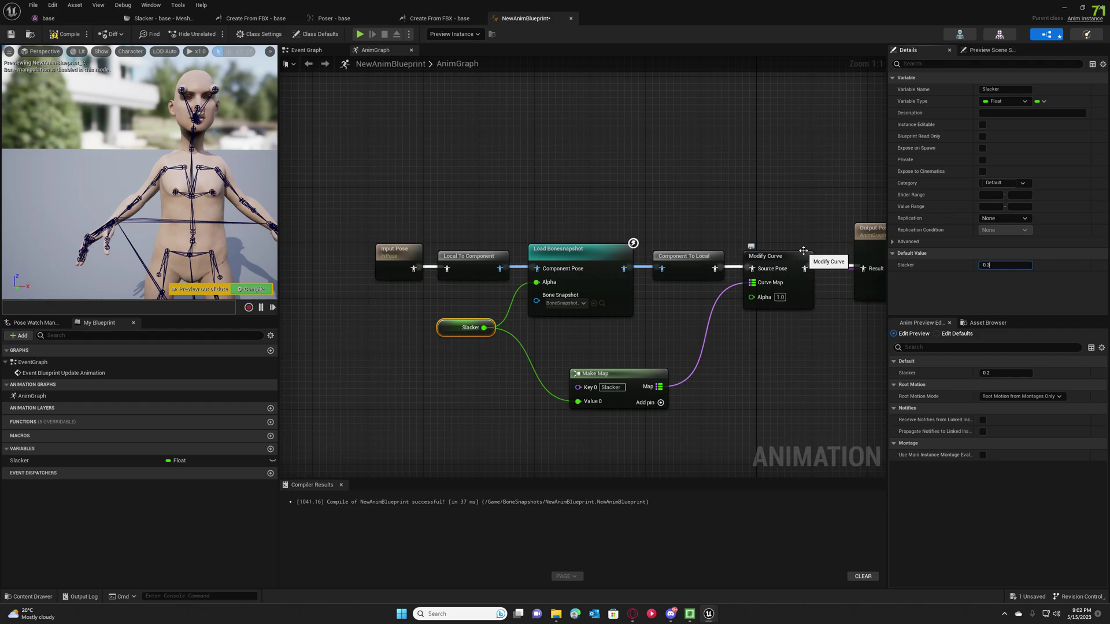
key(Return)
text(0.5)
key(Return)
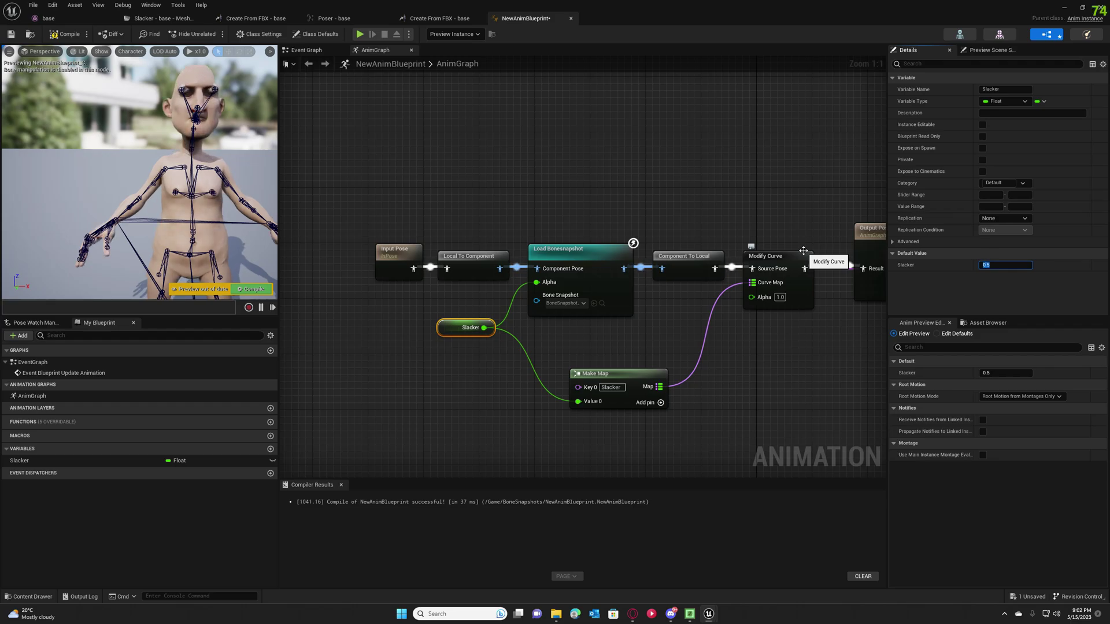
scroll(174, 259, down, 6)
scroll(174, 259, up, 4)
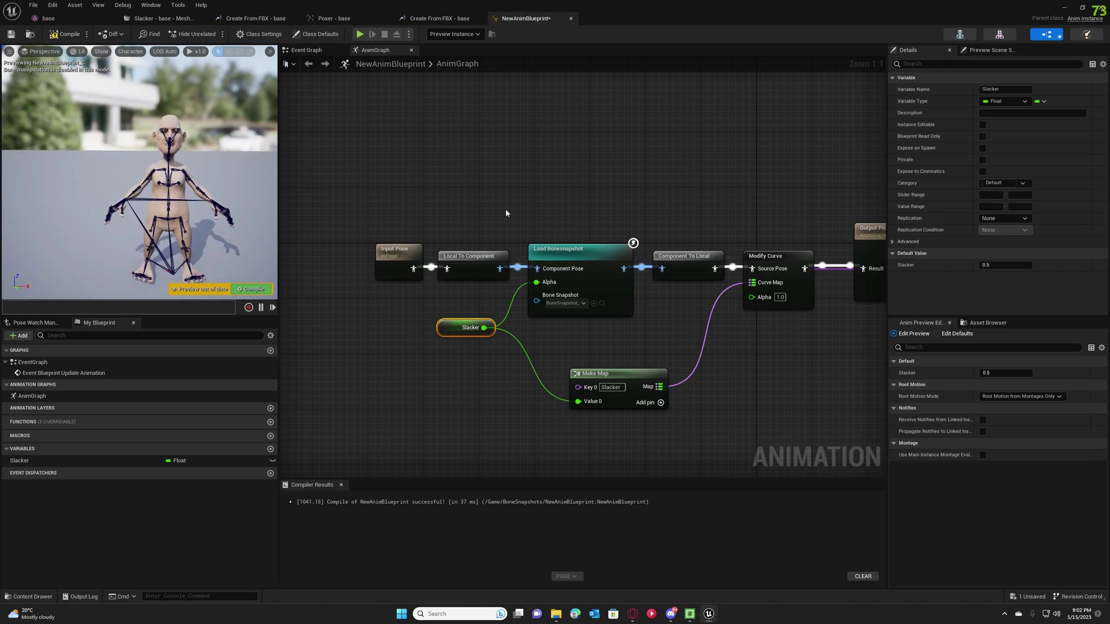
Set the Slacker variable's default value to 0, inspect the character preview, and run the pending autosave immediately
click(994, 264)
text(0)
key(Return)
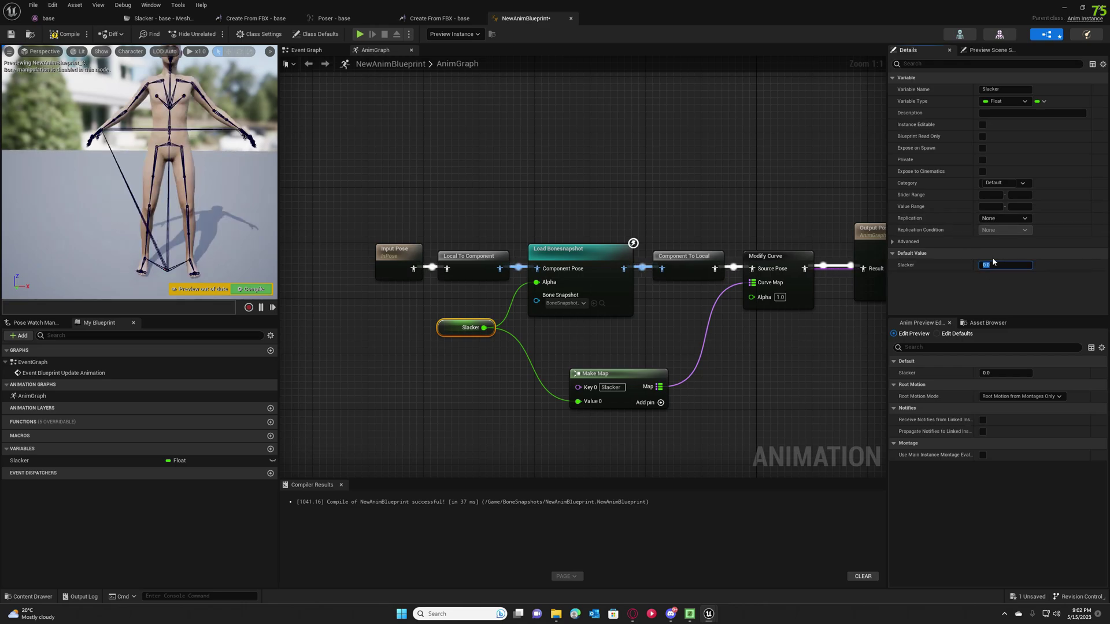
right_drag(185, 202, 81, 190)
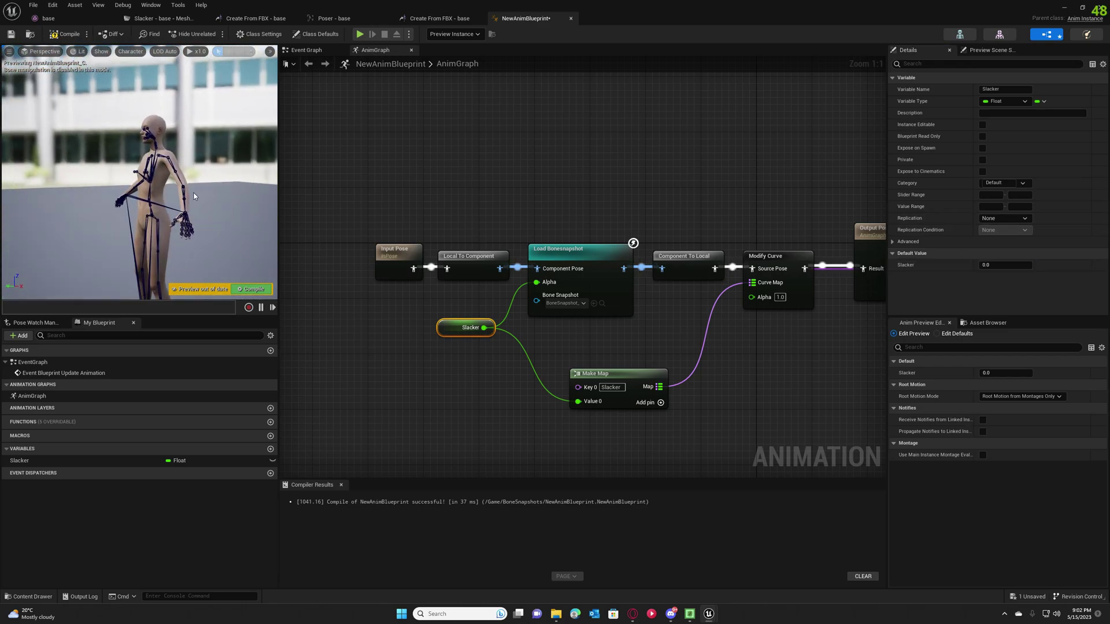
right_drag(665, 311, 585, 305)
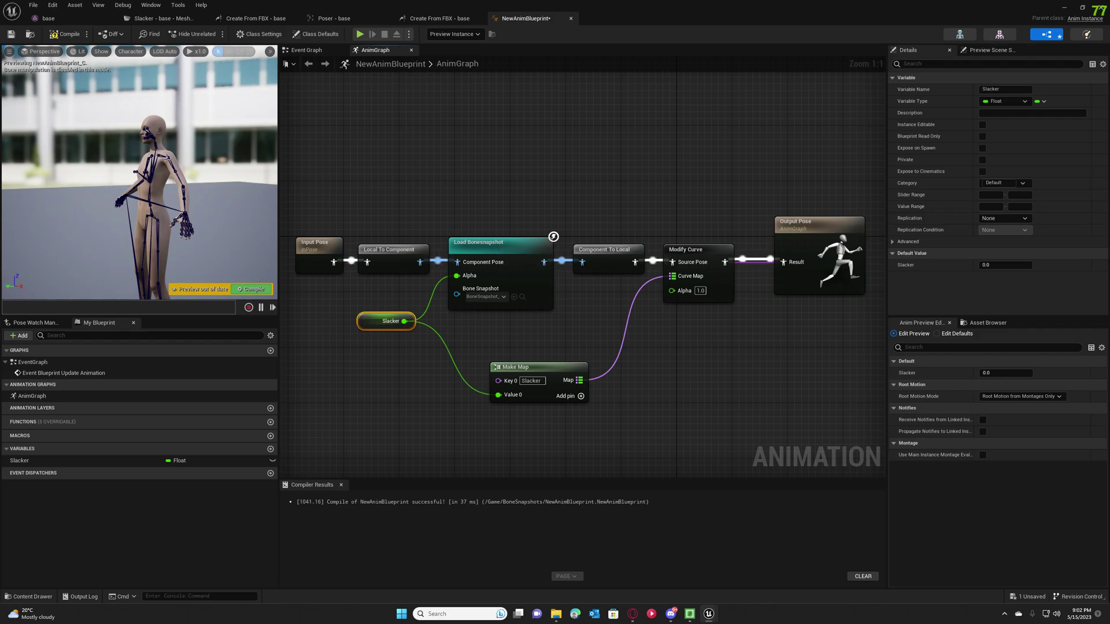
right_drag(170, 162, 208, 174)
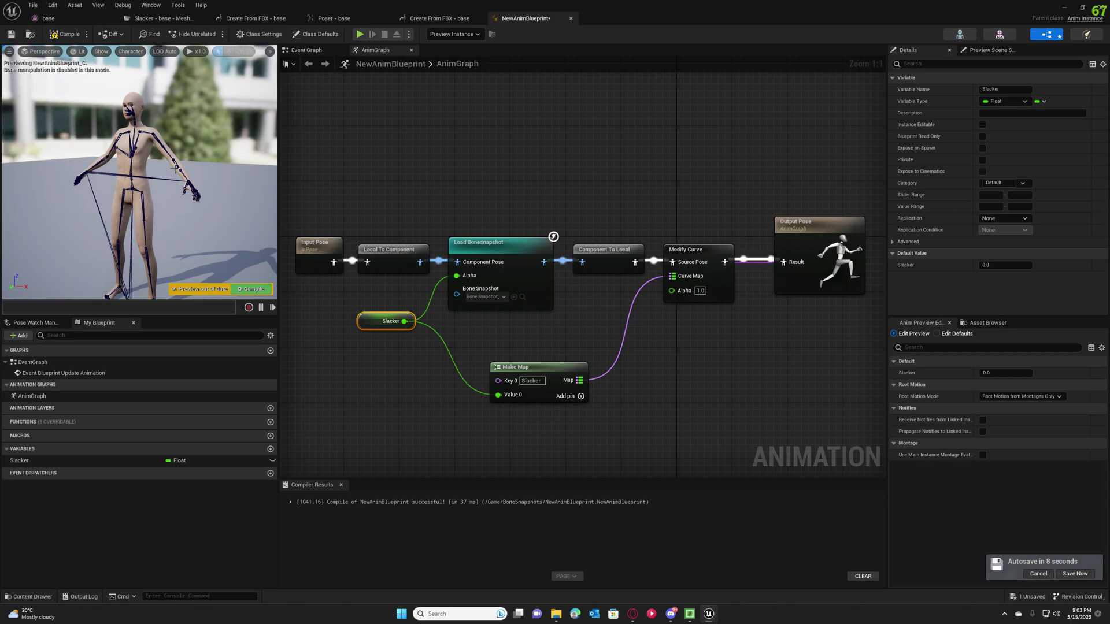
click(1075, 574)
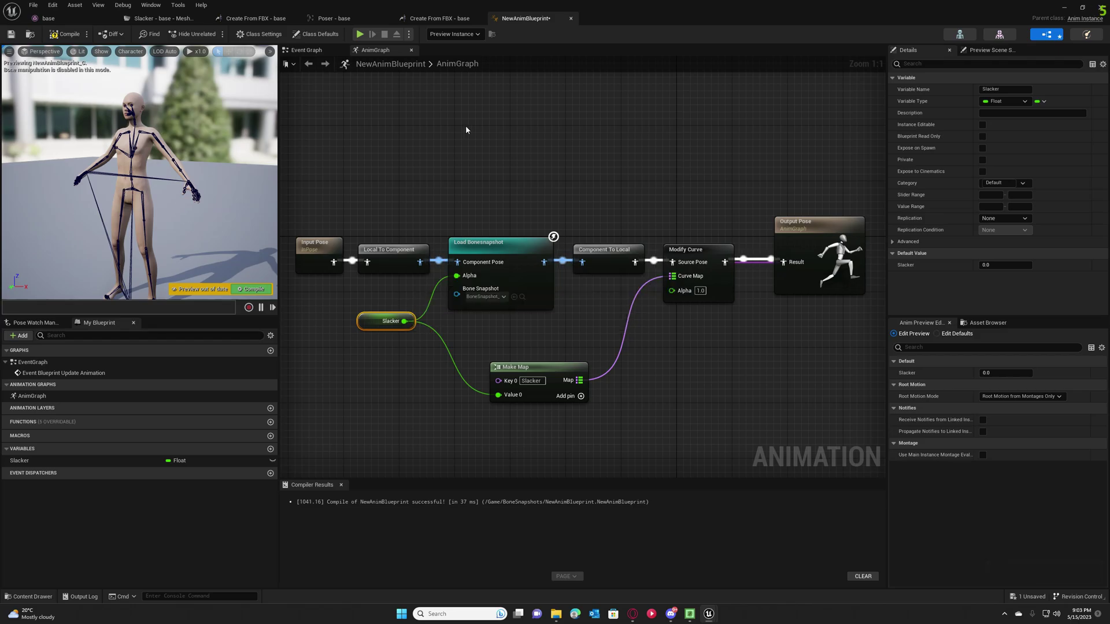
Move the Make Map node up to sit directly beneath the Load Bonesnapshot node
right_drag(568, 341, 547, 313)
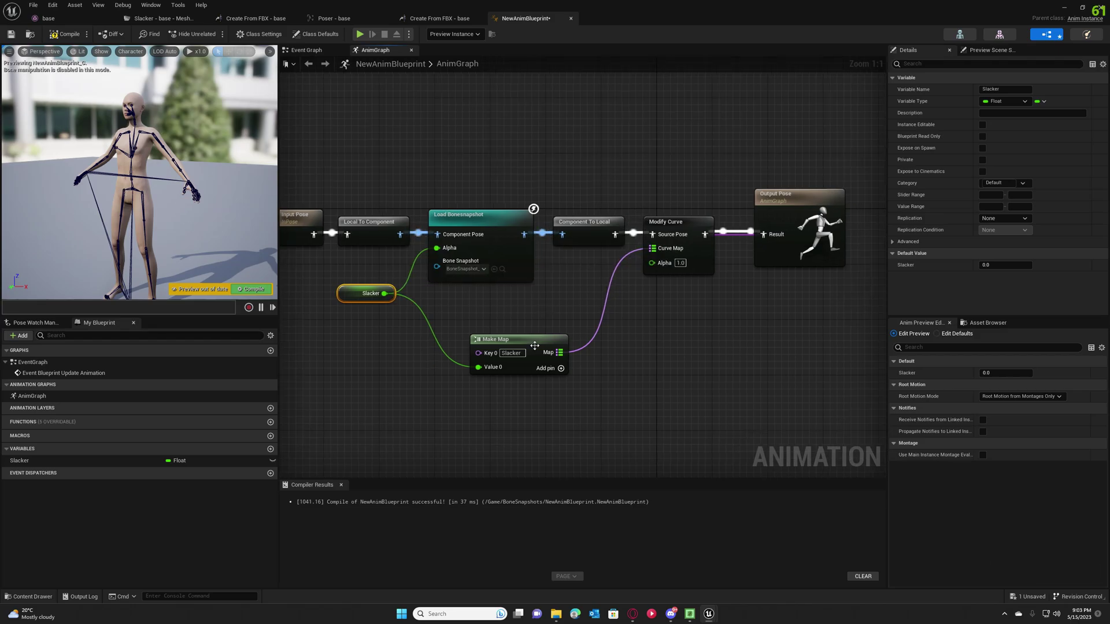
drag(537, 340, 502, 318)
click(637, 323)
right_drag(670, 180, 714, 233)
click(813, 229)
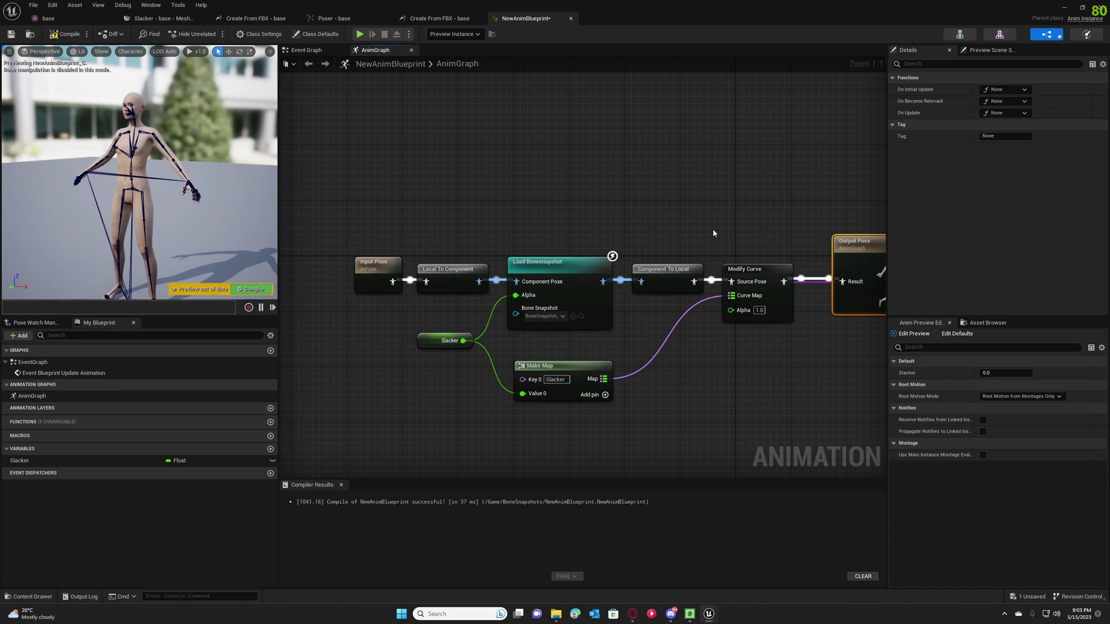